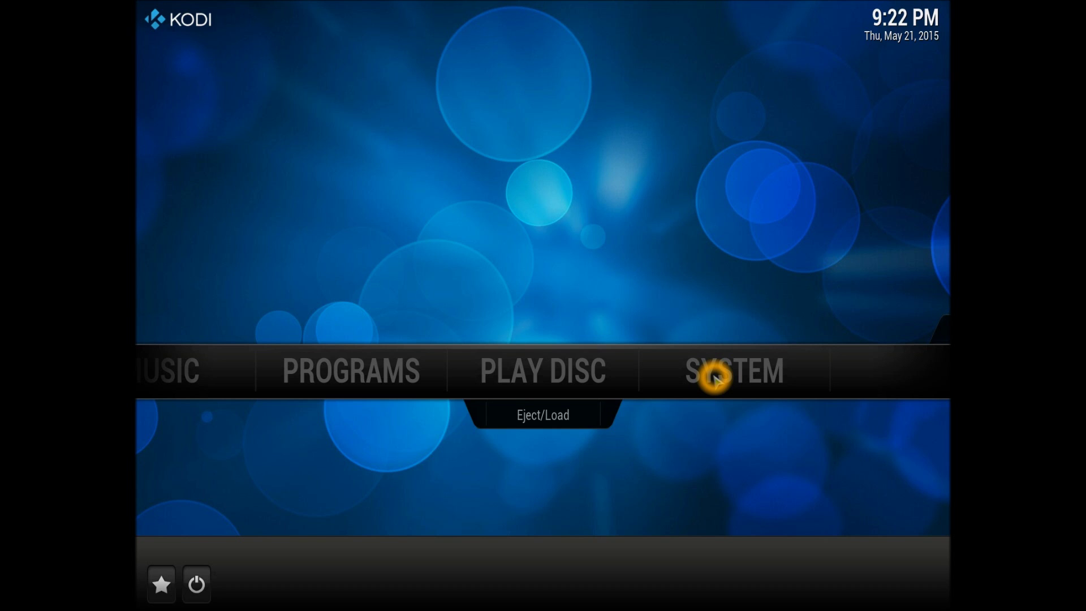
# Open the Add-ons page in Kodi's System settings, listing Install from zip file
pyautogui.click(714, 377)
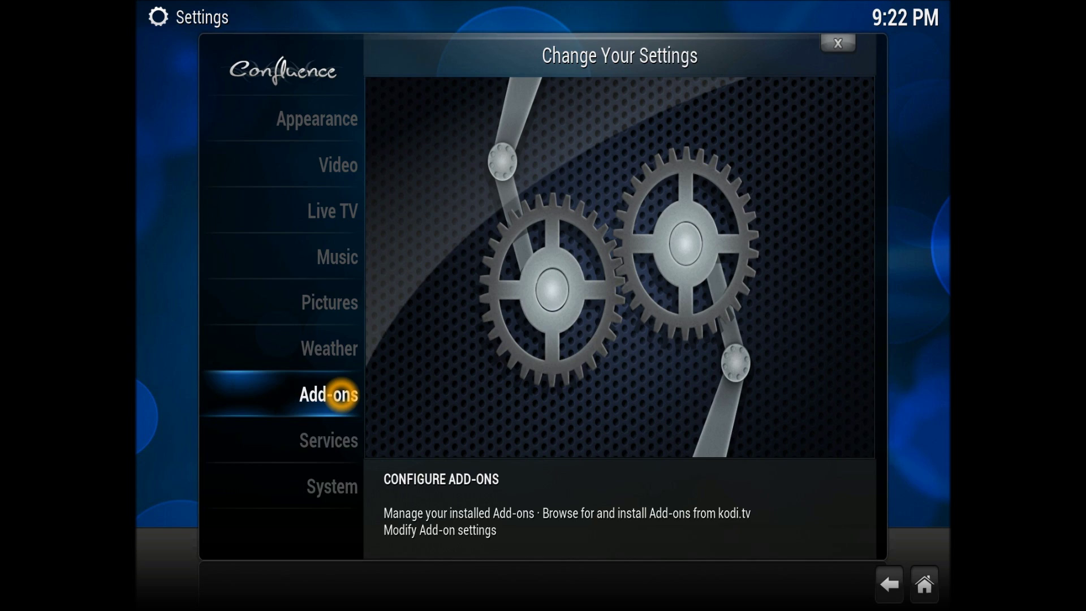
pyautogui.press('Escape')
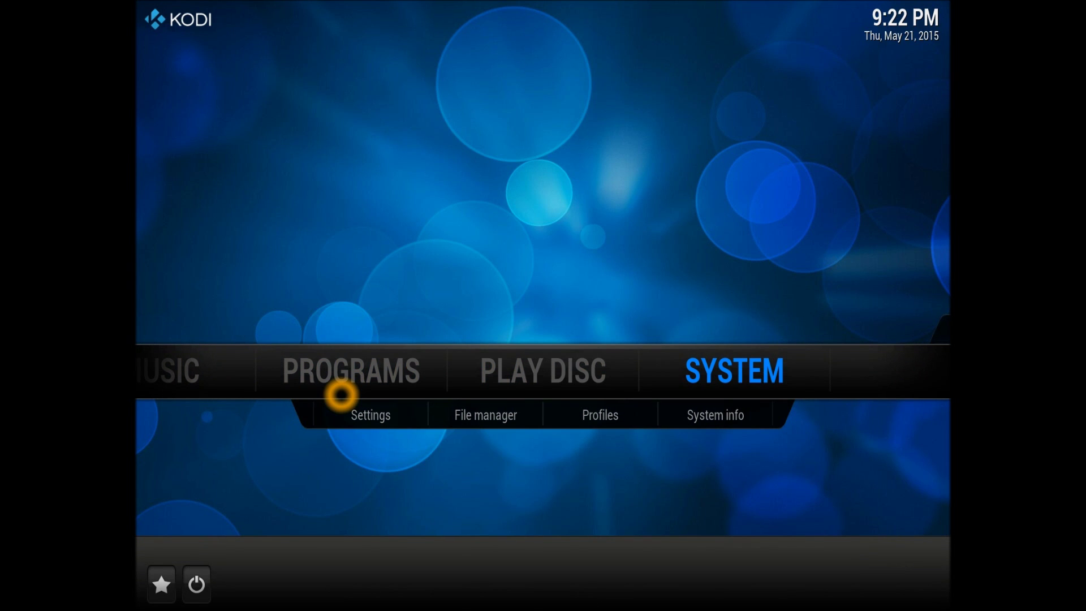
pyautogui.click(341, 395)
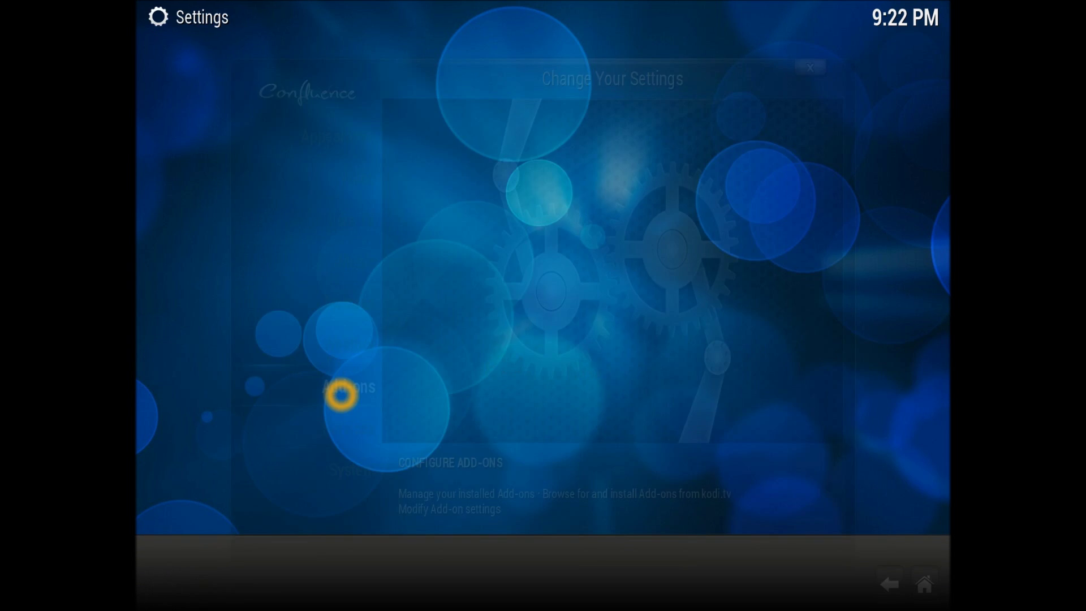
pyautogui.click(340, 394)
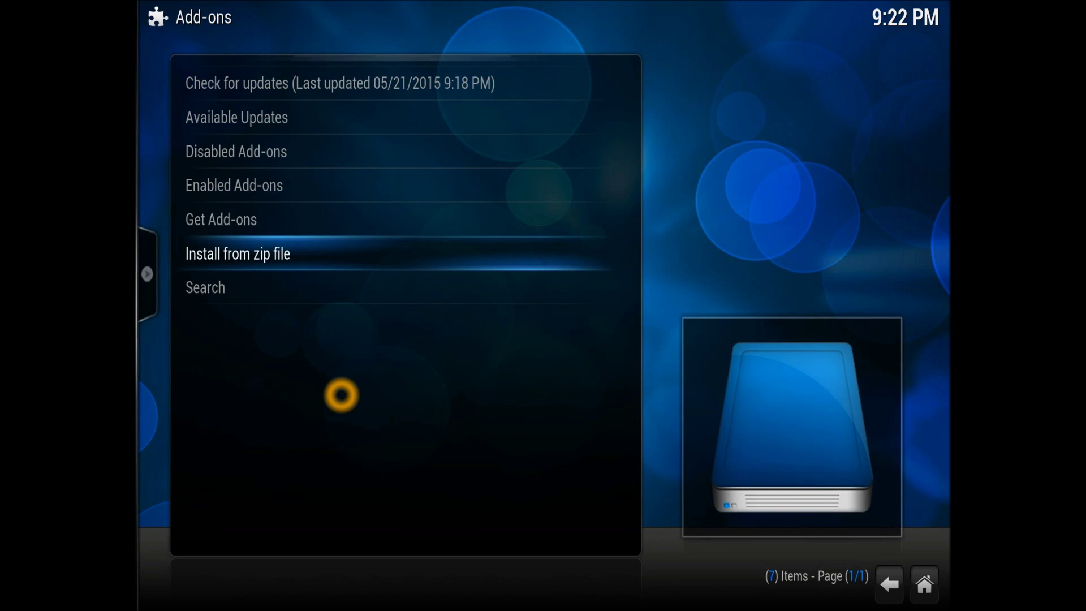
# Start Install from zip file and open the C: (Windows) drive
pyautogui.press('Down')
pyautogui.press('Up')
pyautogui.press('Return')
pyautogui.press('Up')
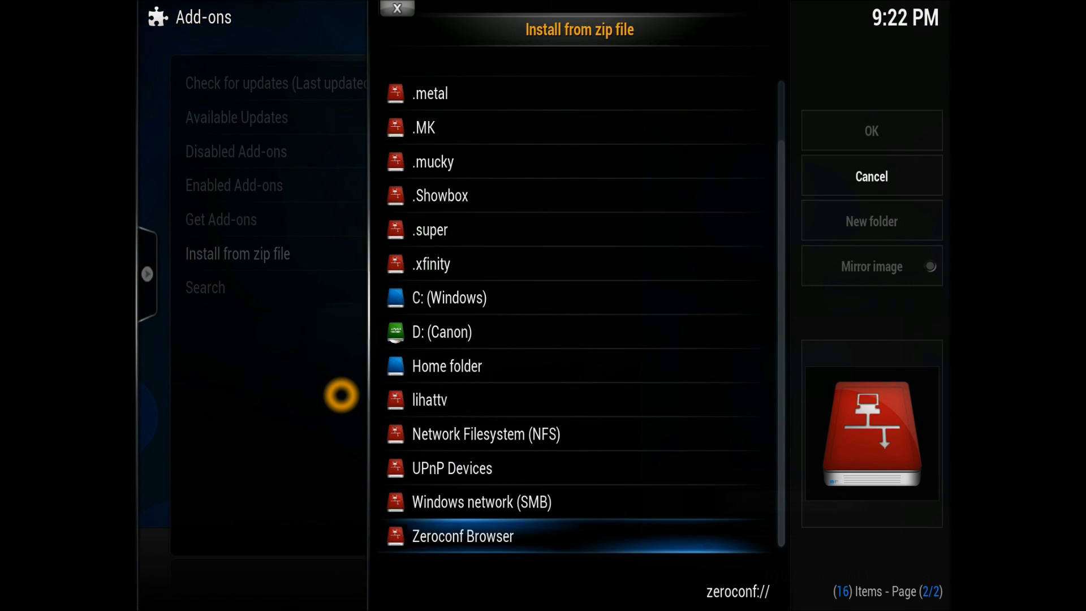
pyautogui.press('Up')
pyautogui.press('Up')
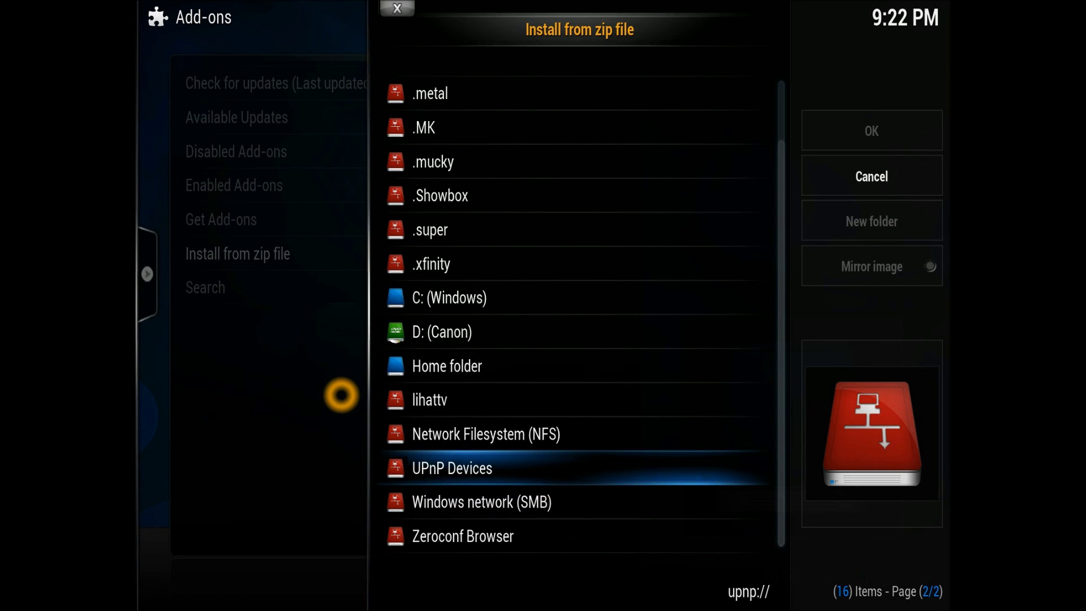
pyautogui.press('Up')
pyautogui.press('Up')
pyautogui.press('Up')
pyautogui.press('Up')
pyautogui.press('Up')
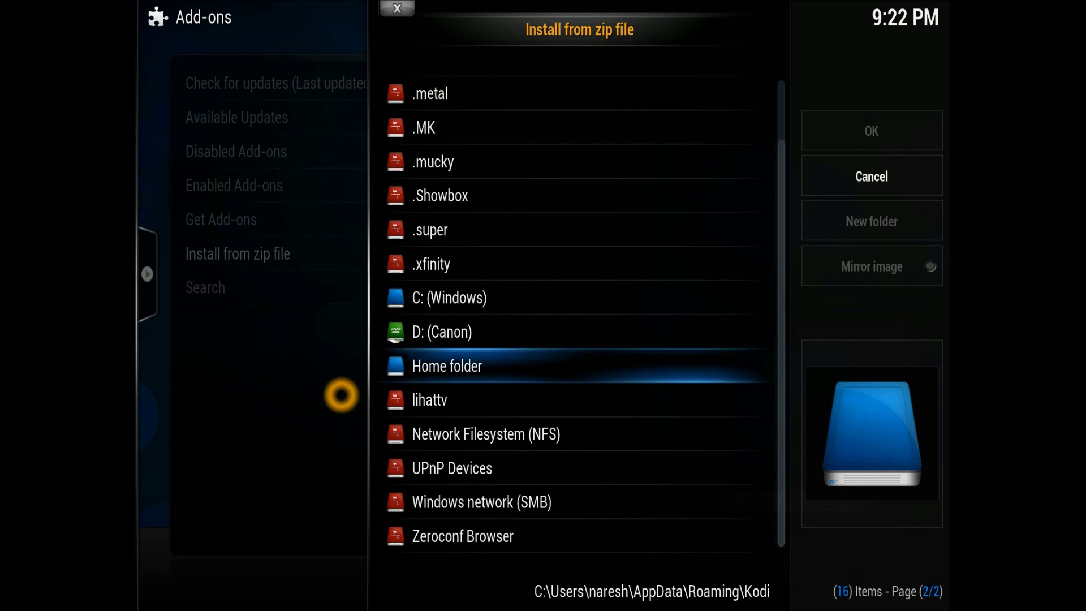
pyautogui.press('Return')
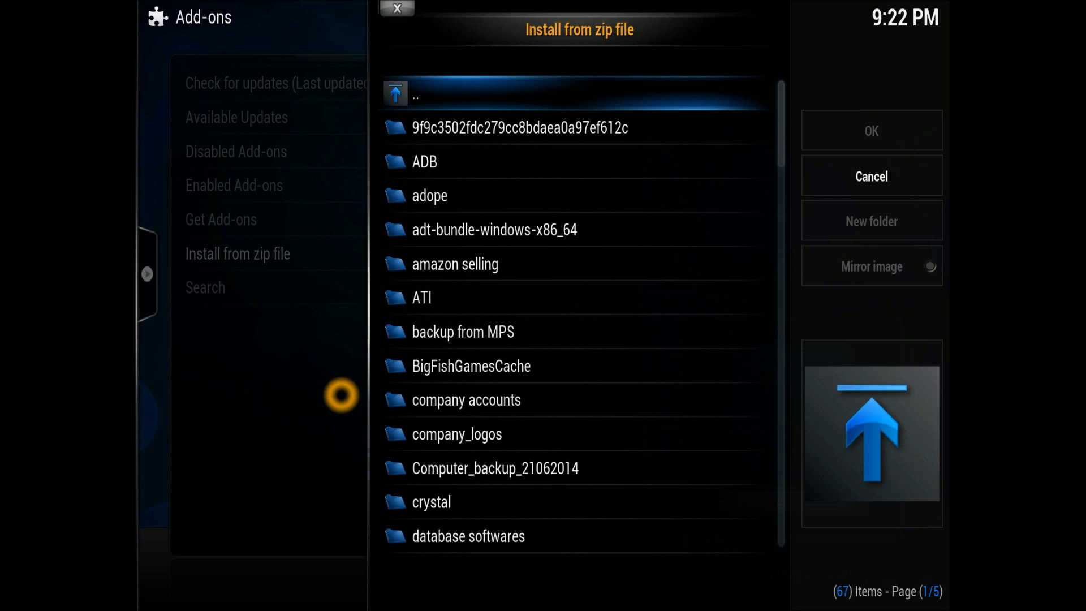
# Browse to XBMC Addons Backups\Video Addons and install plugin.video.adryanlist-1.1.0.zip
pyautogui.press('Down')
pyautogui.press('Up')
pyautogui.press('Up')
pyautogui.press('Up')
pyautogui.press('Up')
pyautogui.press('Up')
pyautogui.press('Up')
pyautogui.press('Up')
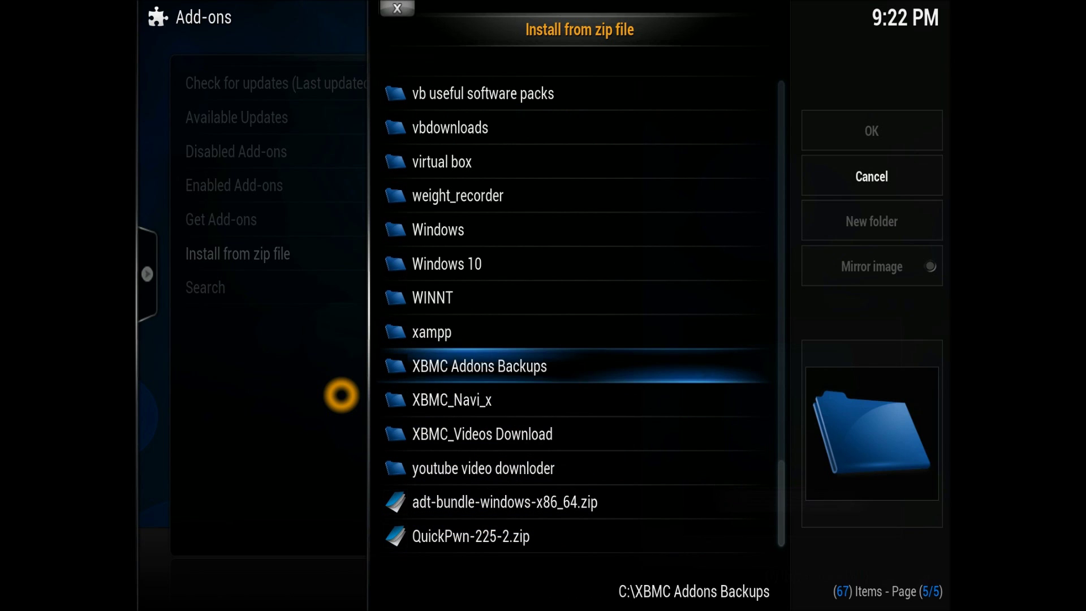
pyautogui.press('Return')
pyautogui.press('Down')
pyautogui.press('Down')
pyautogui.press('Down')
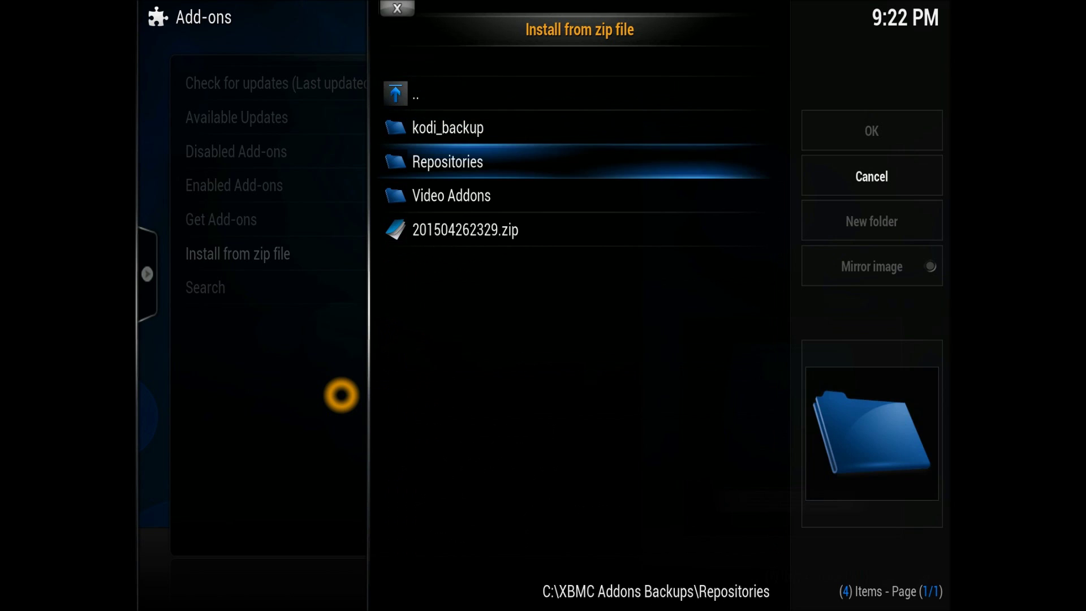
pyautogui.press('Return')
pyautogui.press('Down')
pyautogui.press('Down')
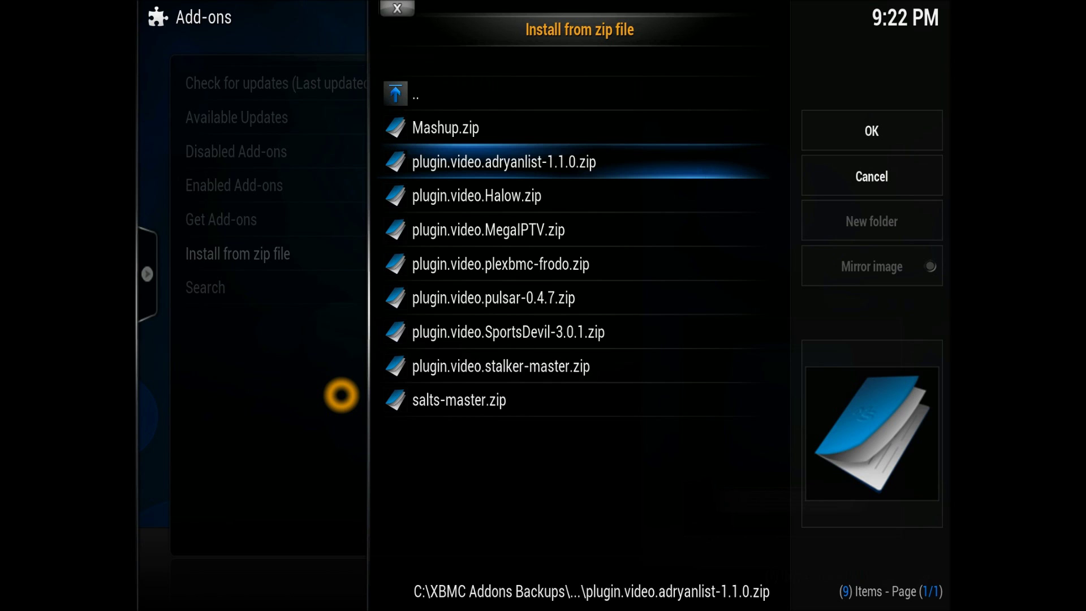
pyautogui.press('Return')
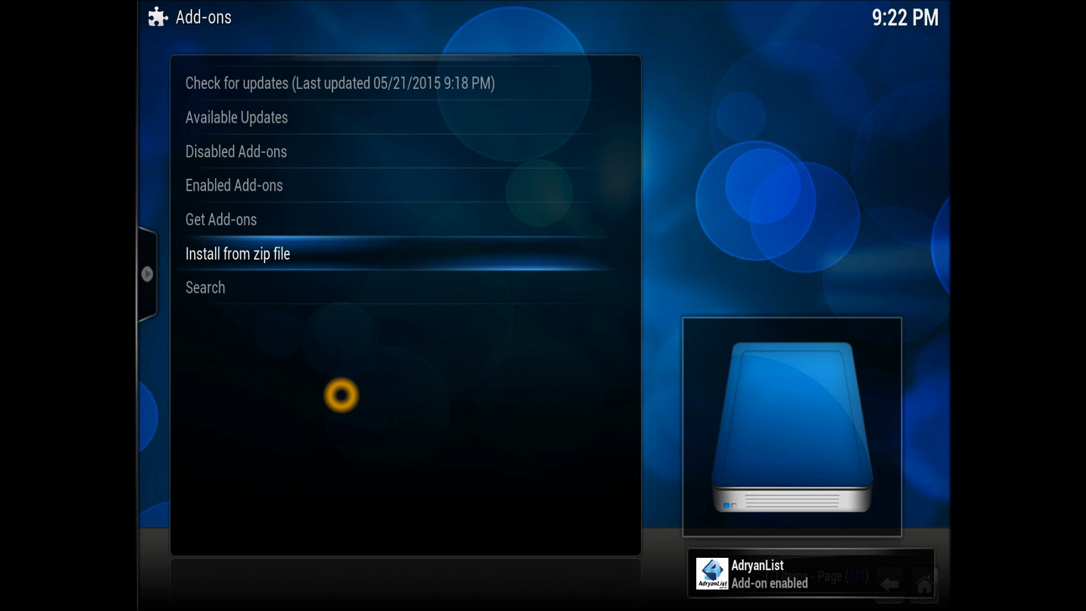
# Return home, open VIDEOS > Add-ons and select the AdryanList tile
pyautogui.press('Escape')
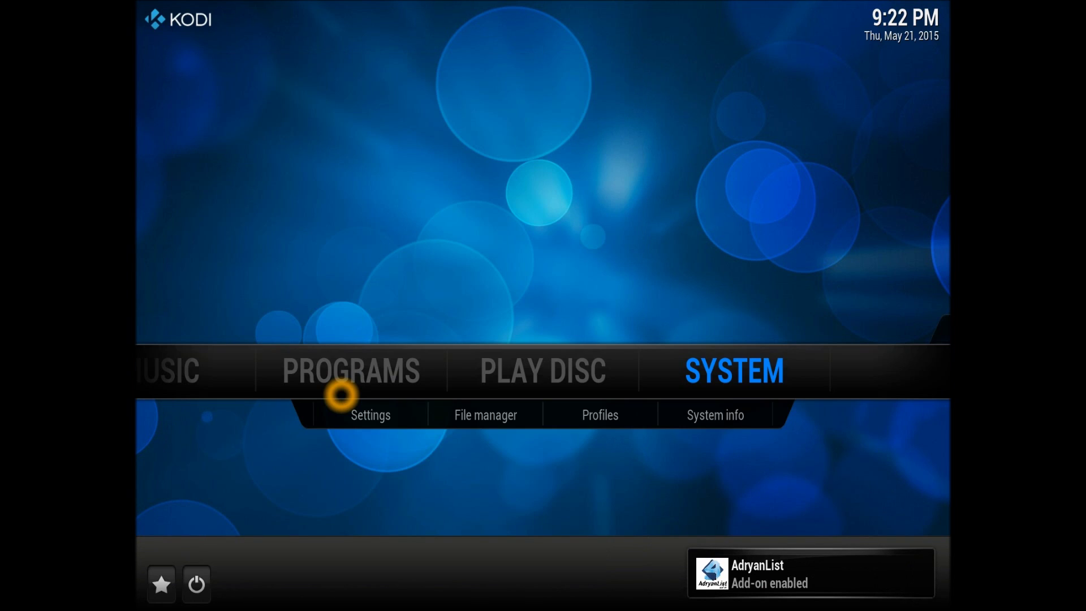
pyautogui.press('Left')
pyautogui.press('Left')
pyautogui.press('Left')
pyautogui.press('Left')
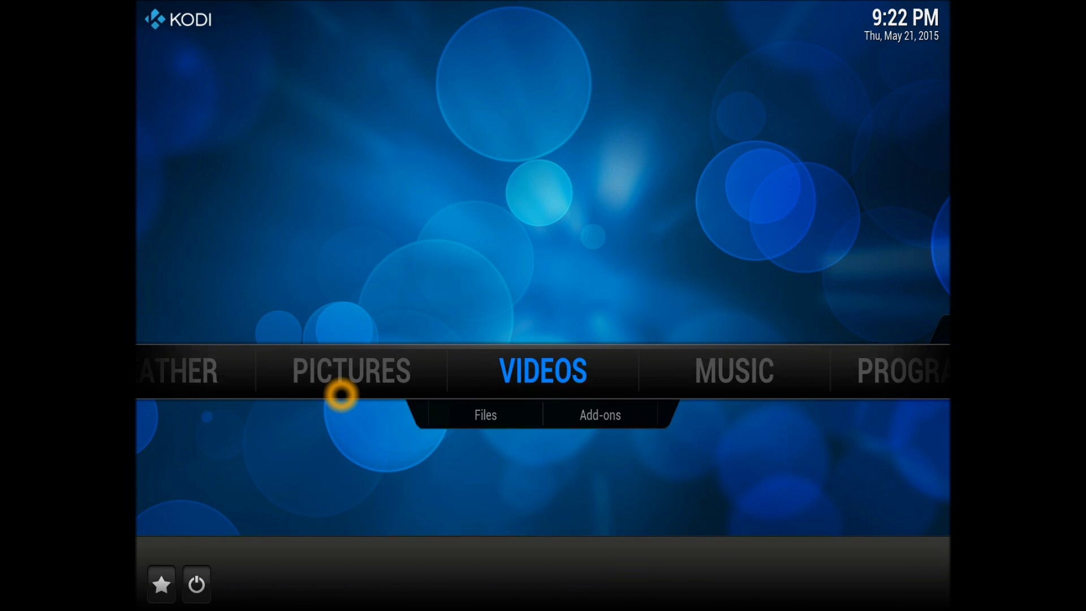
pyautogui.press('Down')
pyautogui.press('Right')
pyautogui.press('Return')
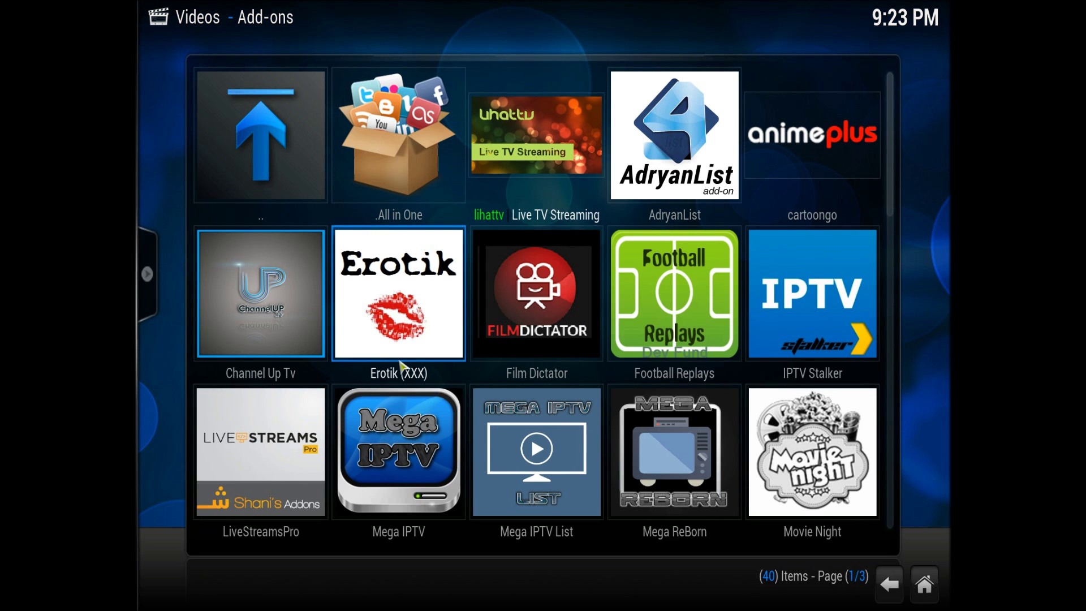
pyautogui.click(651, 171)
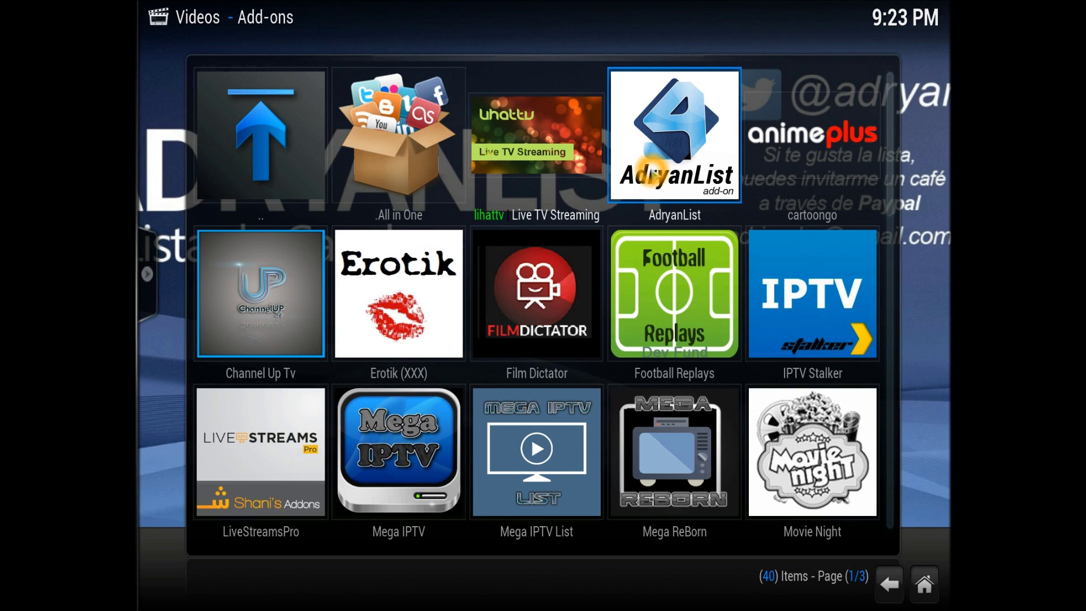
# Bring up AdryanList's context options and open its add-on settings
pyautogui.rightClick(653, 167)
pyautogui.press('Down')
pyautogui.press('Up')
pyautogui.press('Up')
pyautogui.press('Escape')
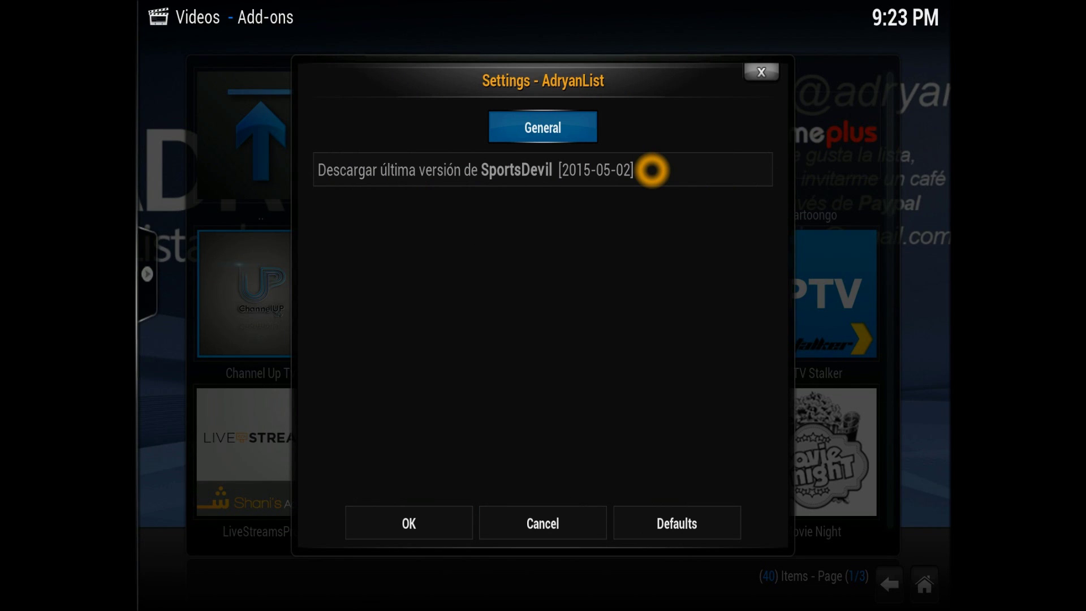
# Confirm the AdryanList settings, including SportsDevil download, with OK and launch the add-on
pyautogui.press('Down')
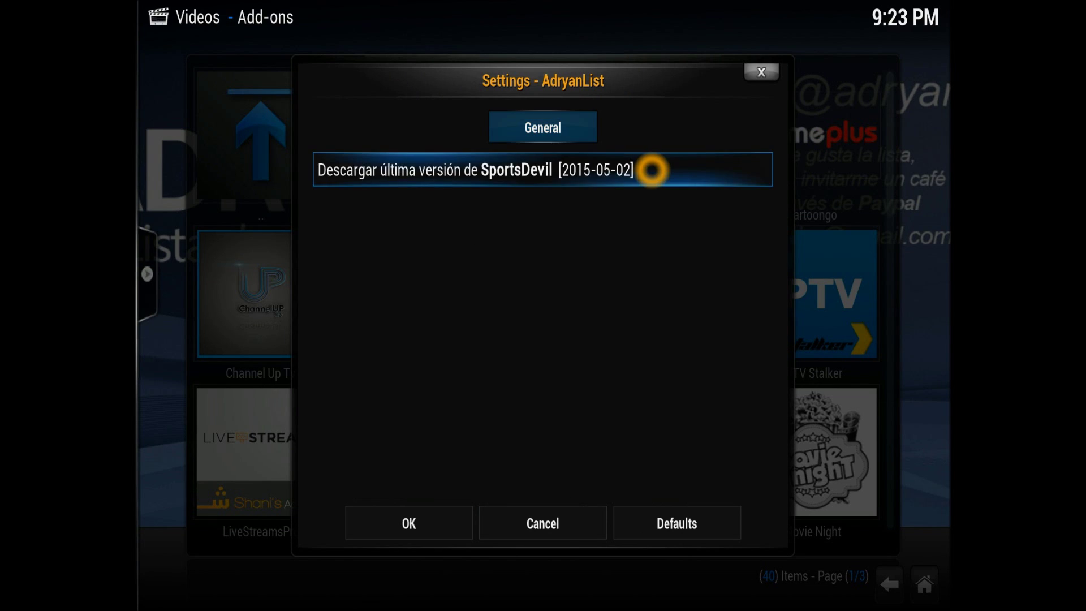
pyautogui.press('Down')
pyautogui.press('Up')
pyautogui.press('Down')
pyautogui.press('Return')
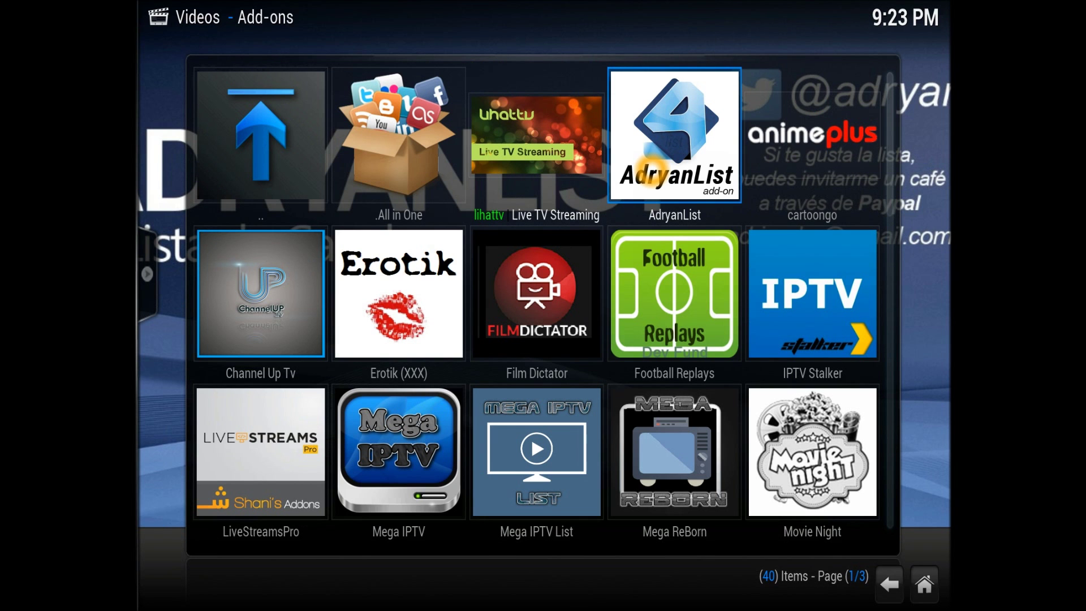
pyautogui.press('Return')
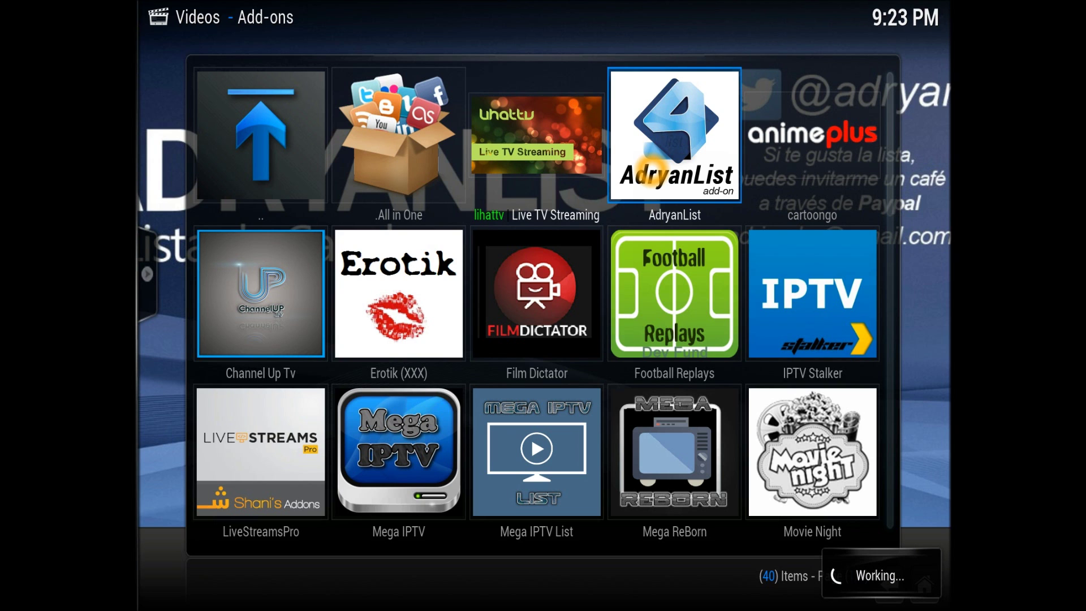
pyautogui.press('Down')
pyautogui.press('Down')
pyautogui.press('Down')
pyautogui.press('Down')
pyautogui.press('Down')
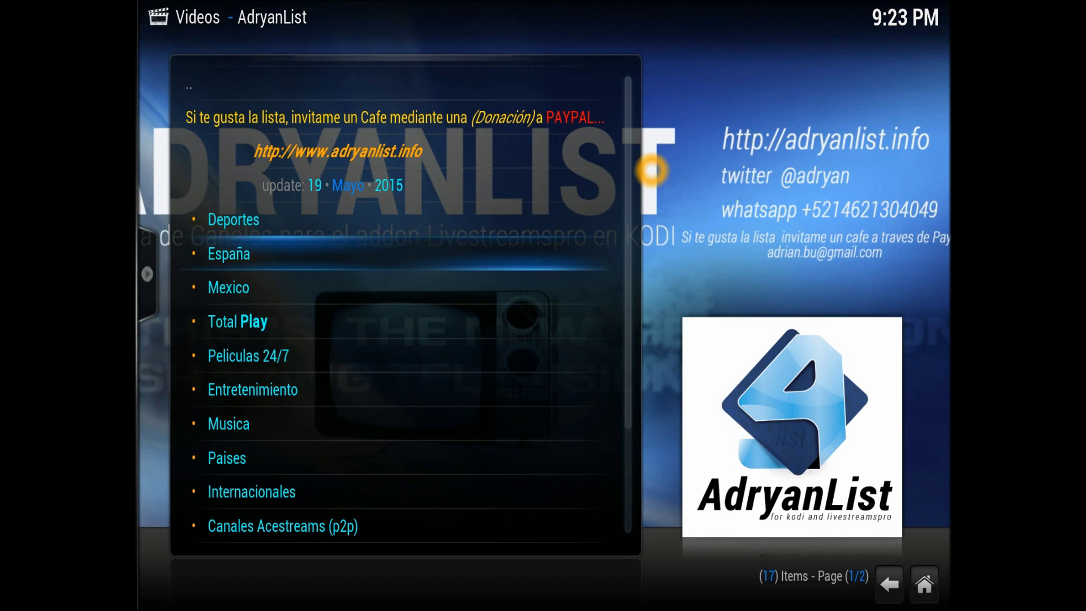
# Move through AdryanList's menu entries and scroll down to Internacionales and Canales Acestreams (p2p)
pyautogui.press('Return')
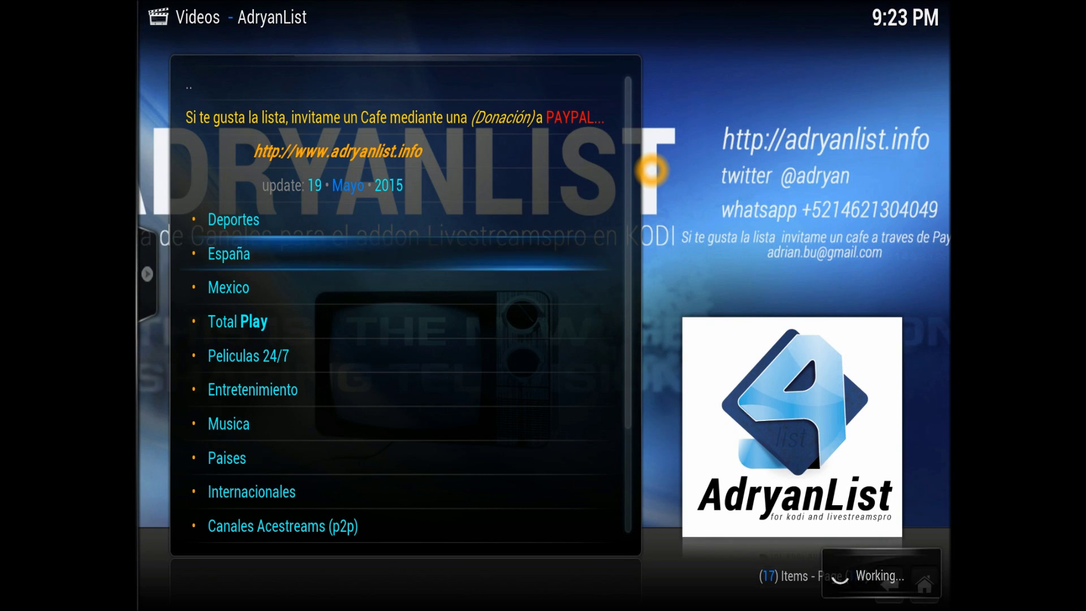
pyautogui.press('Down')
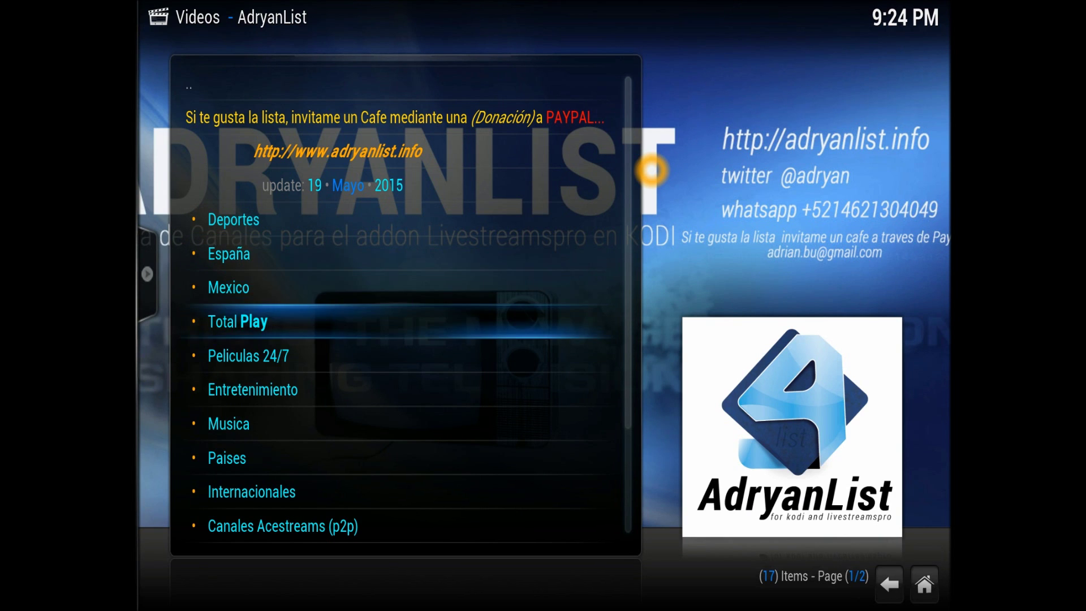
pyautogui.press('Up')
pyautogui.press('Up')
pyautogui.press('Up')
pyautogui.press('Up')
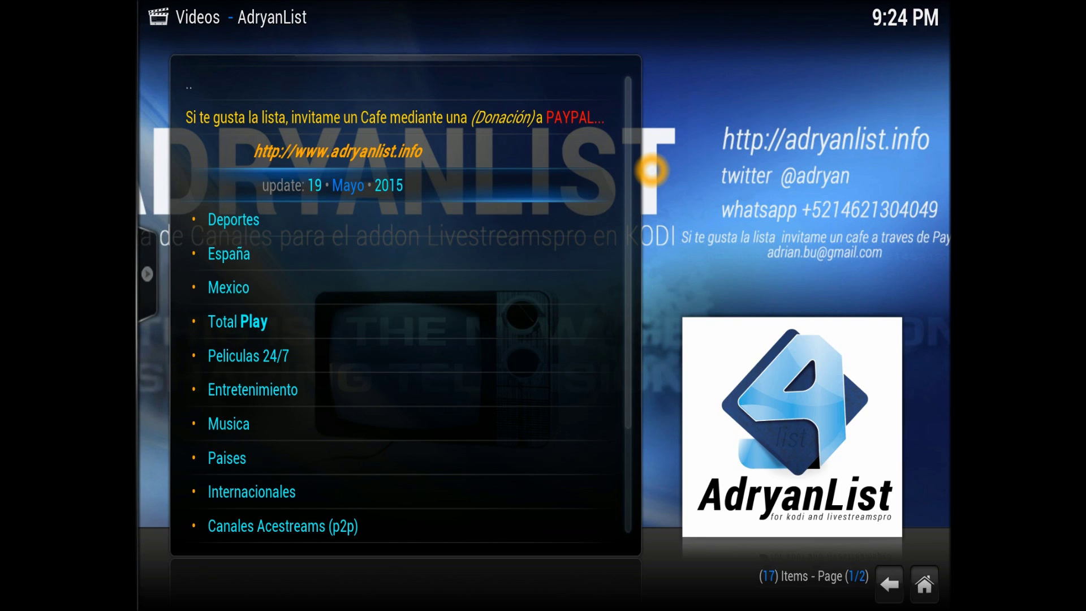
pyautogui.press('Up')
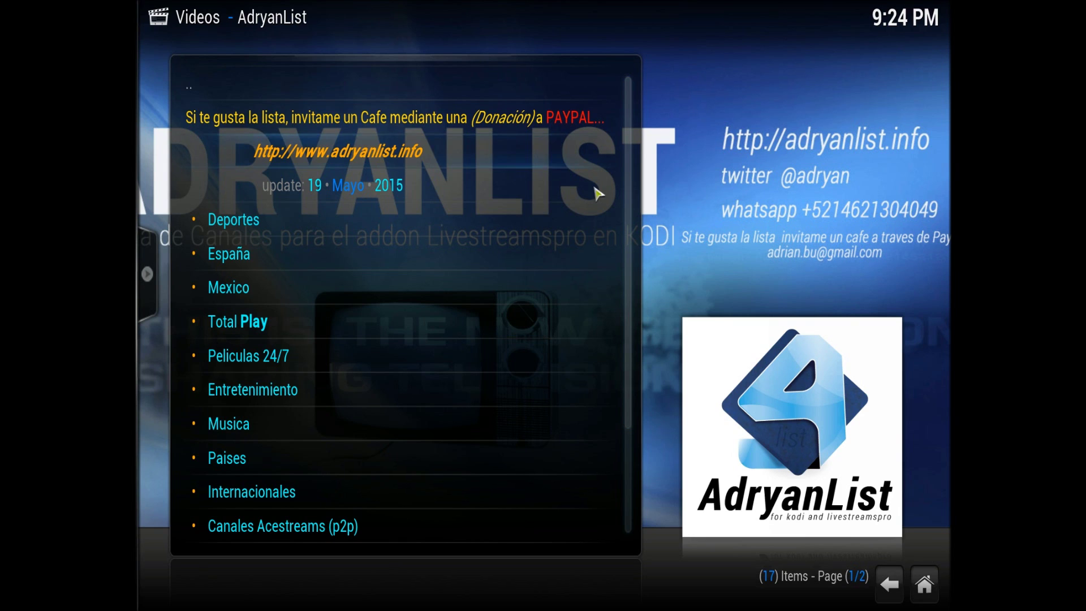
pyautogui.click(568, 126)
pyautogui.click(561, 125)
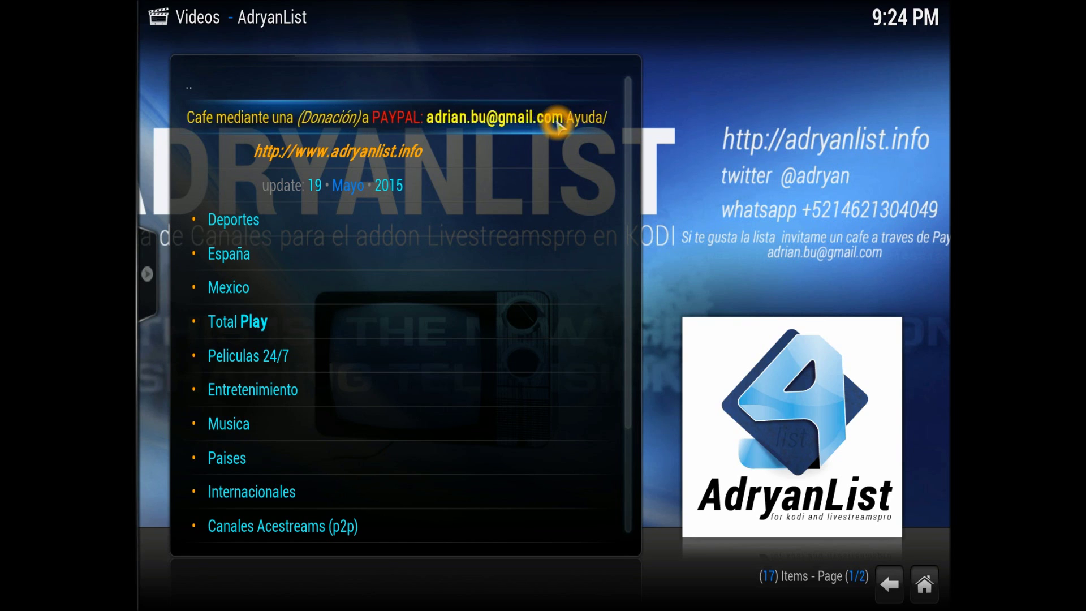
pyautogui.click(401, 276)
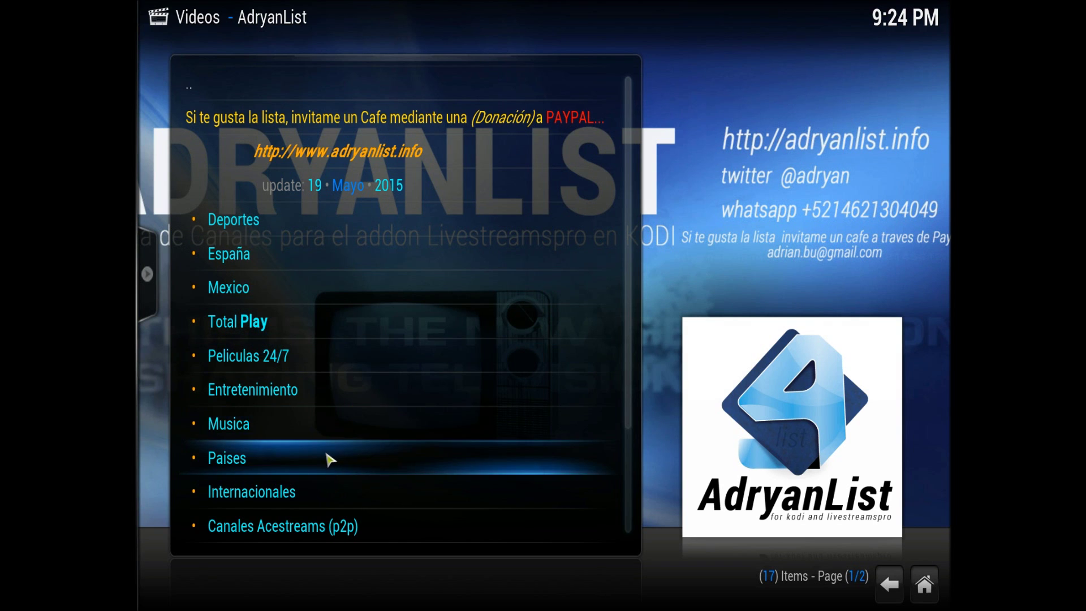
pyautogui.scroll(-4, 332, 459)
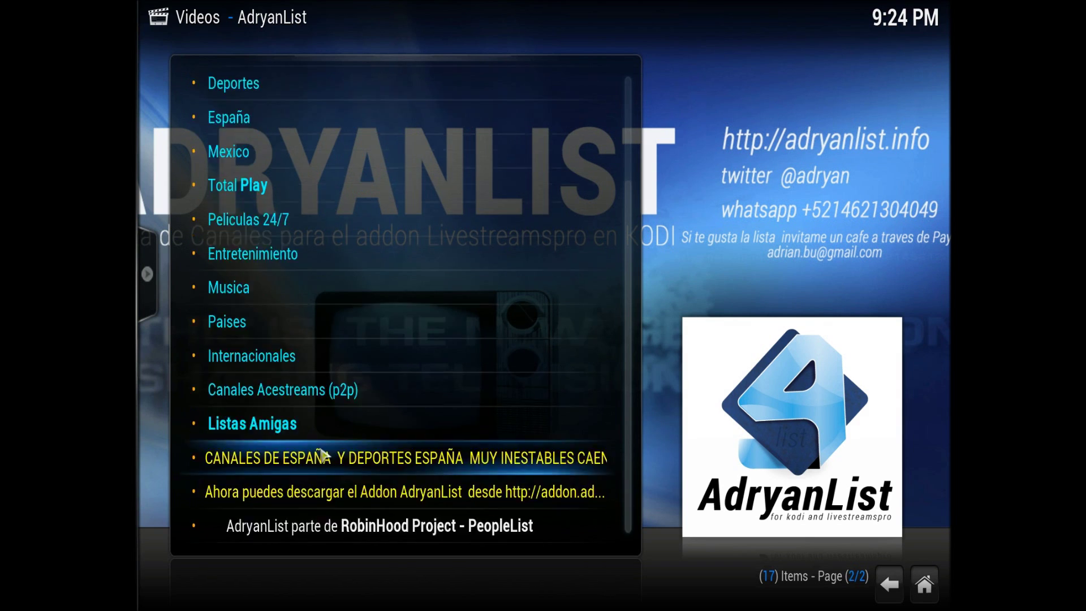
# Open Internacionales and browse its 343-channel list down to page 3/25
pyautogui.click(295, 357)
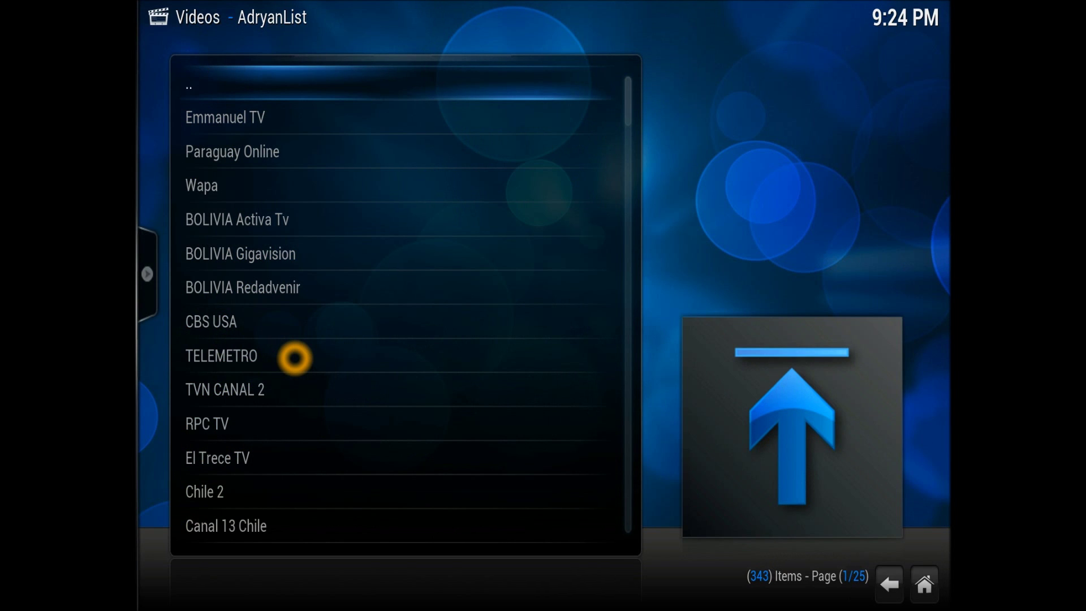
pyautogui.press('Down')
pyautogui.press('Down')
pyautogui.press('Down')
pyautogui.press('Down')
pyautogui.press('Down')
pyautogui.press('Down')
pyautogui.press('Down')
pyautogui.press('Down')
pyautogui.press('Down')
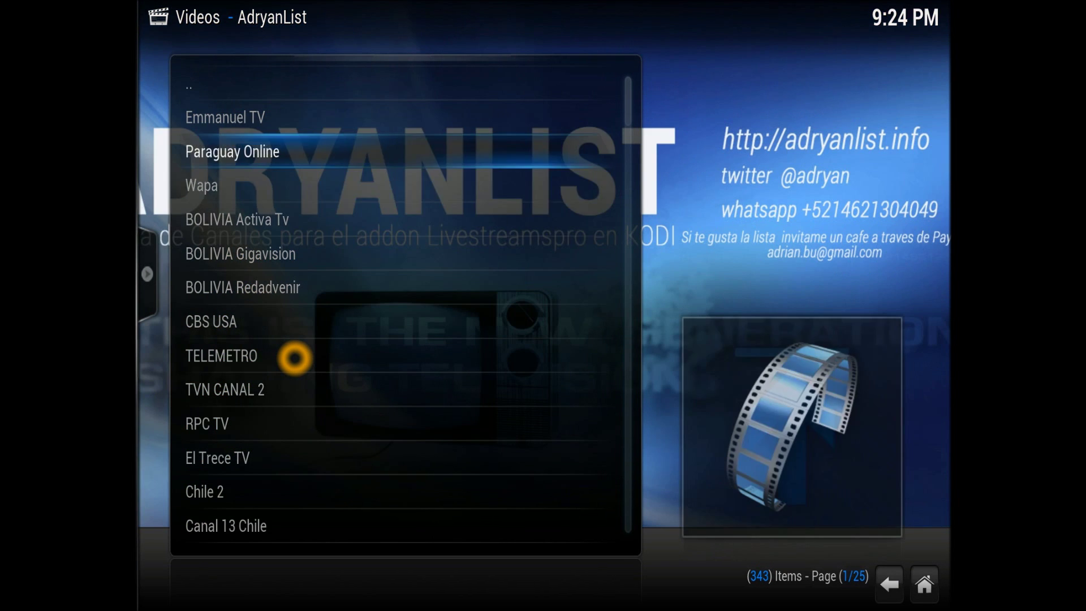
pyautogui.press('Down')
pyautogui.press('Down')
pyautogui.press('Down')
pyautogui.press('Down')
pyautogui.press('Down')
pyautogui.press('Down')
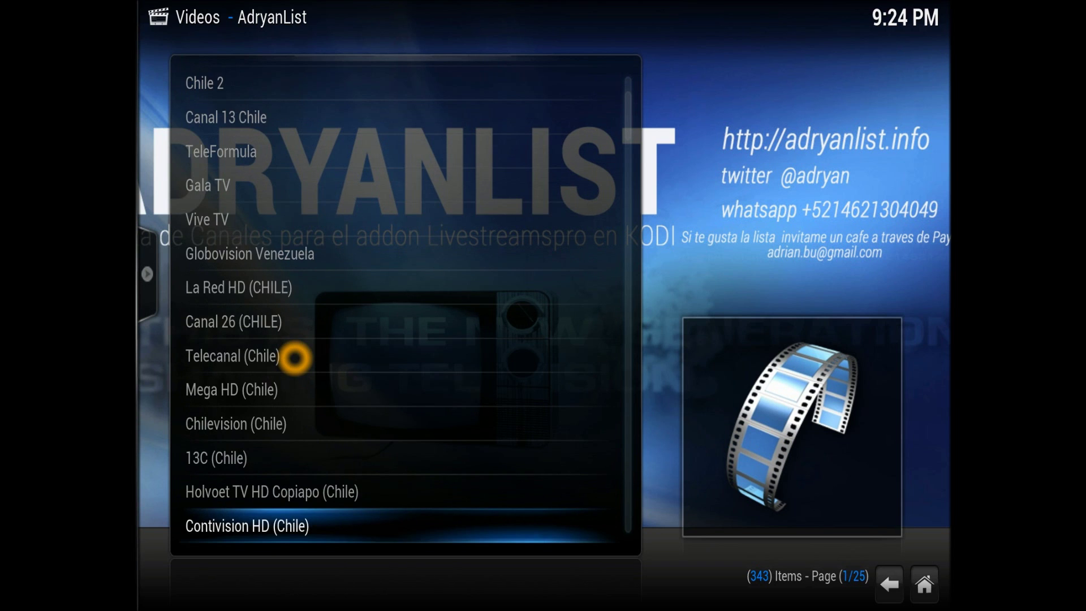
pyautogui.scroll(-5, 295, 357)
pyautogui.scroll(-2, 294, 357)
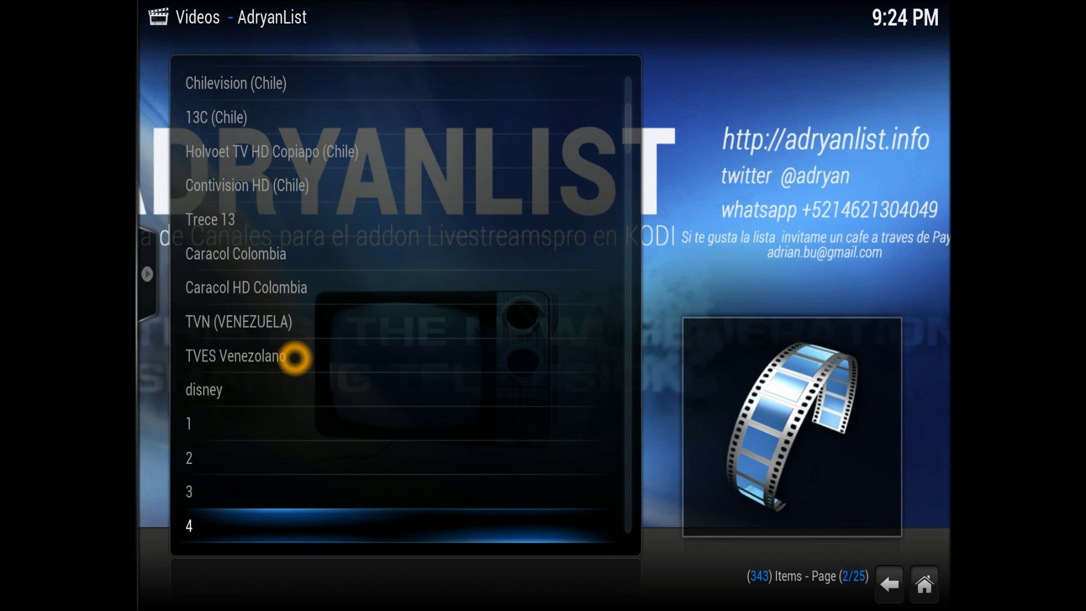
pyautogui.scroll(-8, 294, 357)
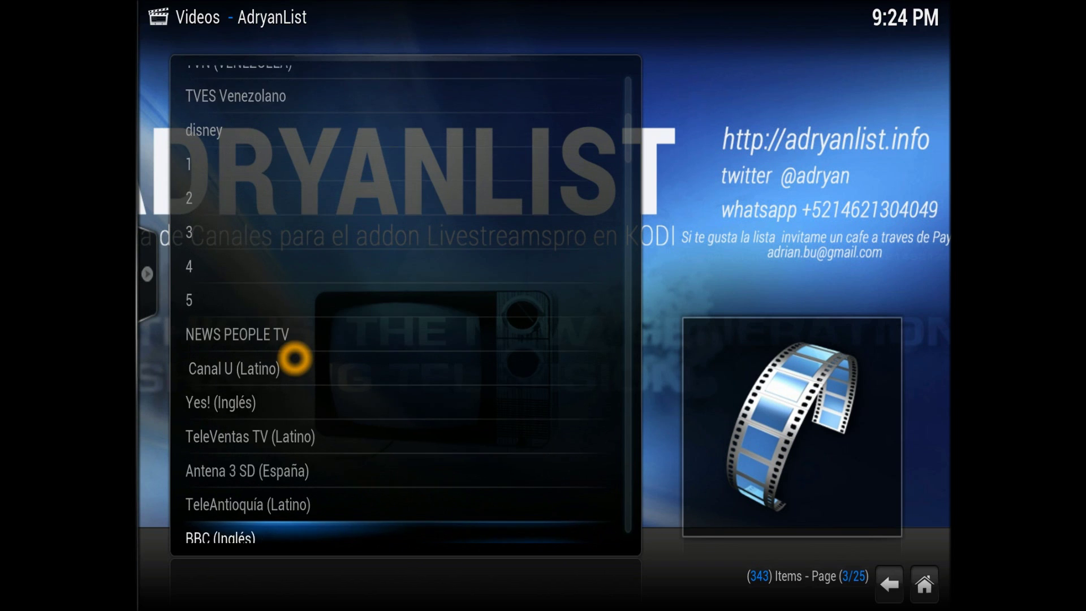
pyautogui.scroll(-2, 295, 357)
# Go back to AdryanList's main menu and scroll through its categories
pyautogui.press('BackSpace')
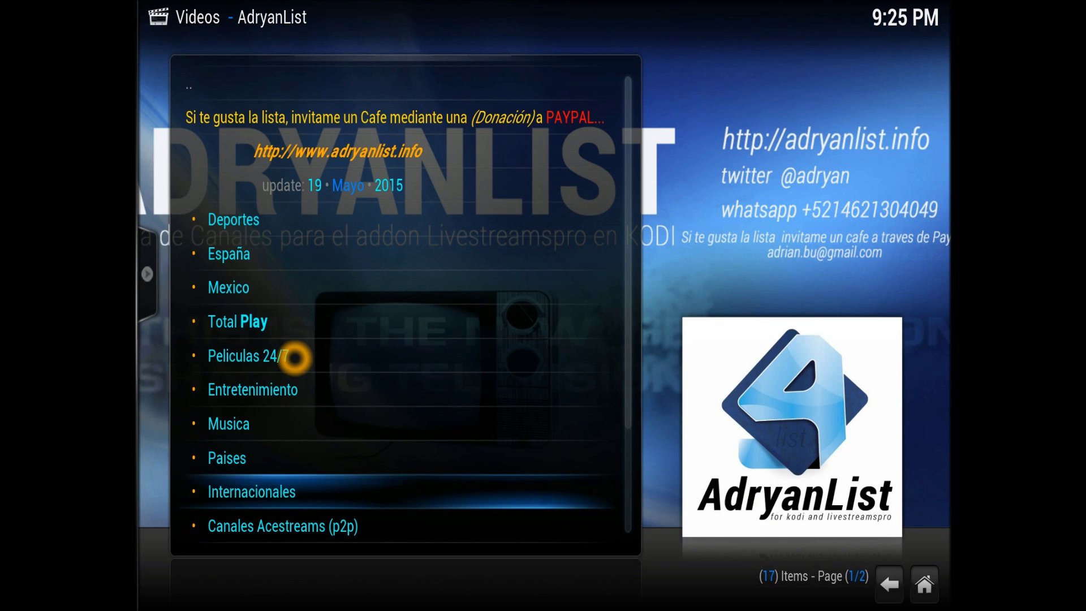
pyautogui.scroll(-5, 294, 358)
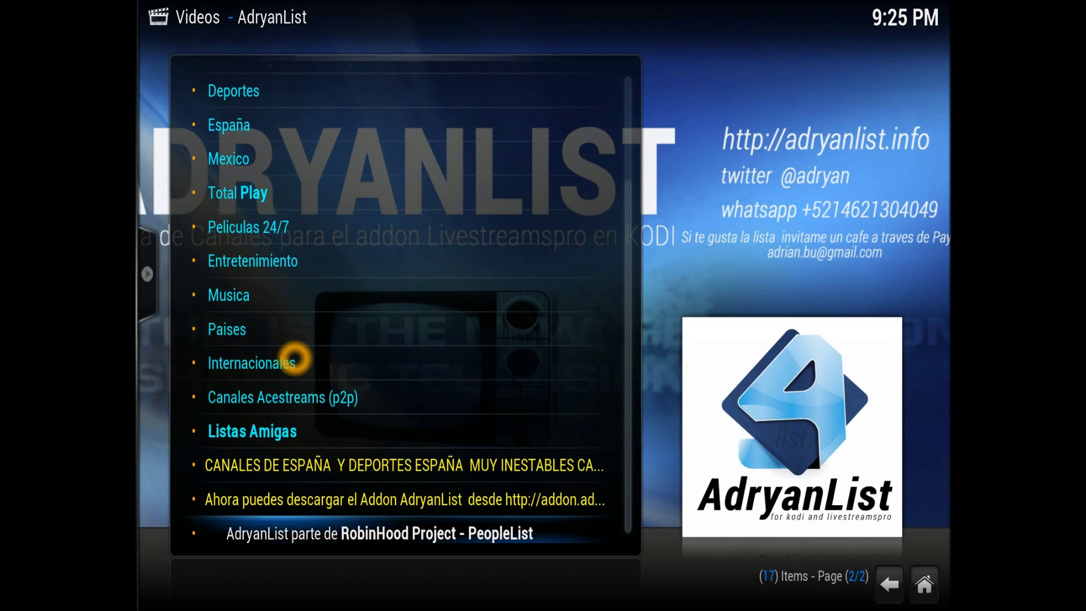
pyautogui.scroll(-5, 294, 357)
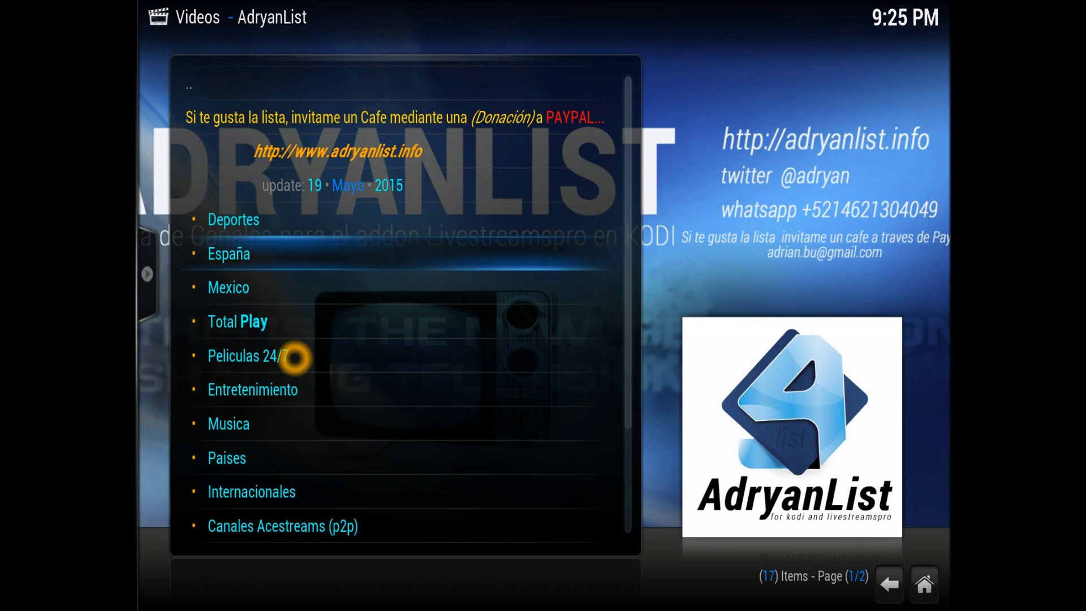
pyautogui.scroll(-4, 295, 357)
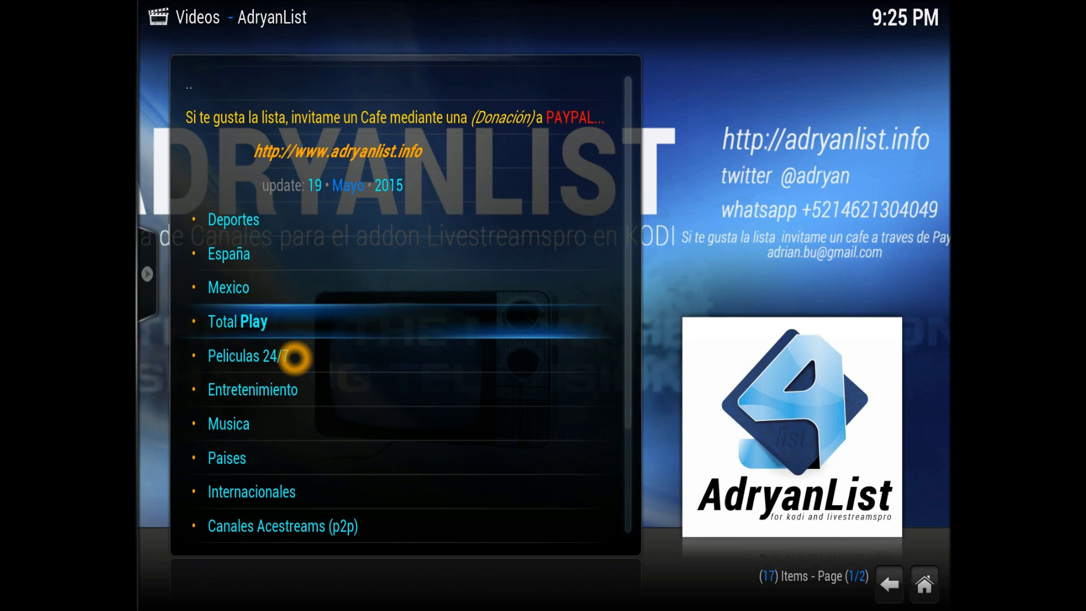
pyautogui.scroll(-8, 294, 357)
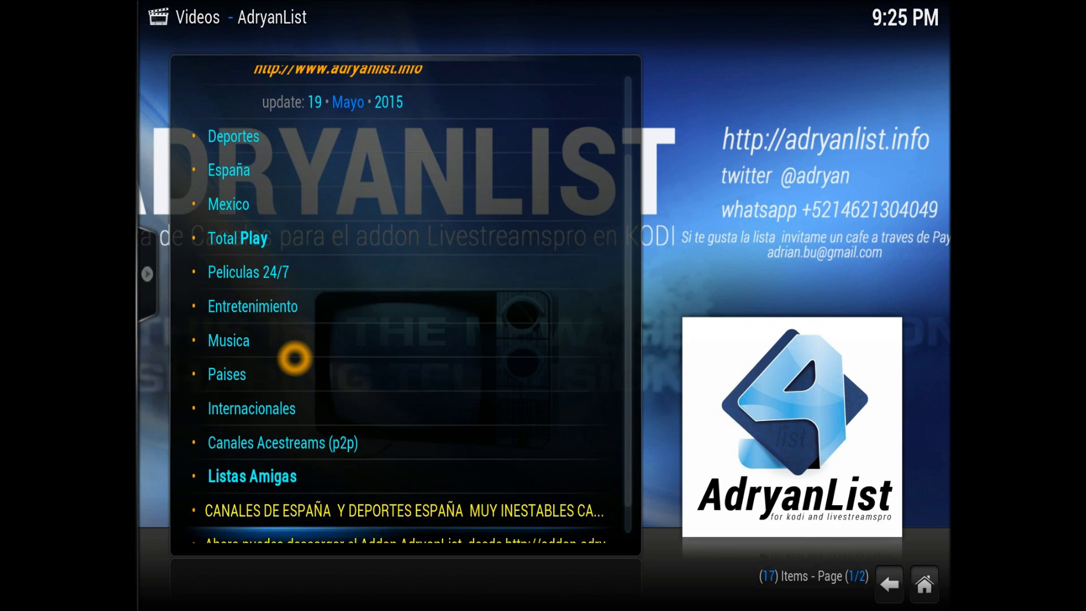
pyautogui.scroll(-3, 294, 358)
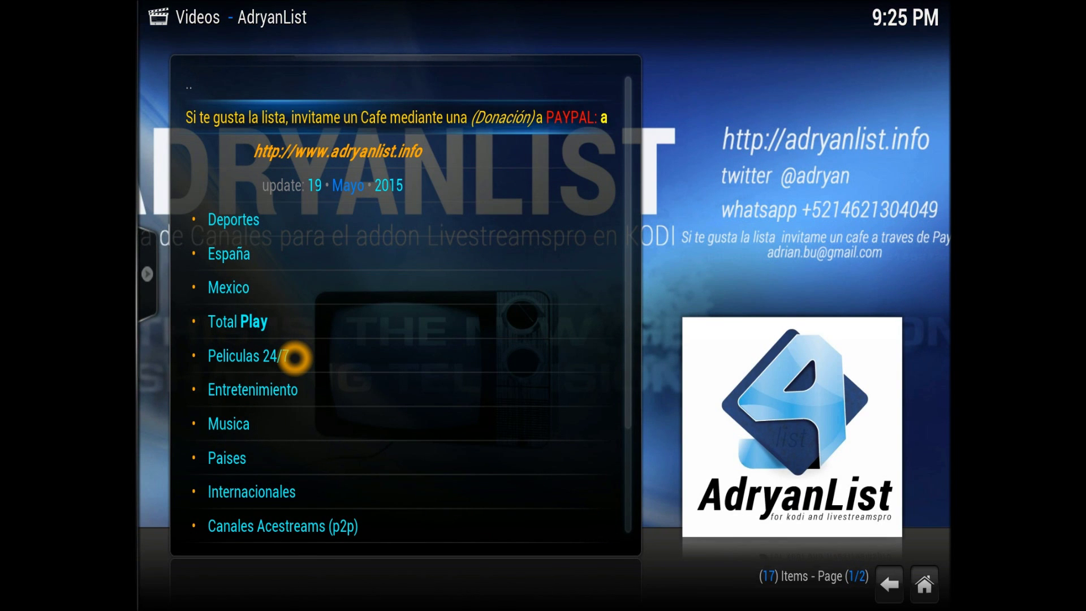
pyautogui.scroll(-3, 295, 357)
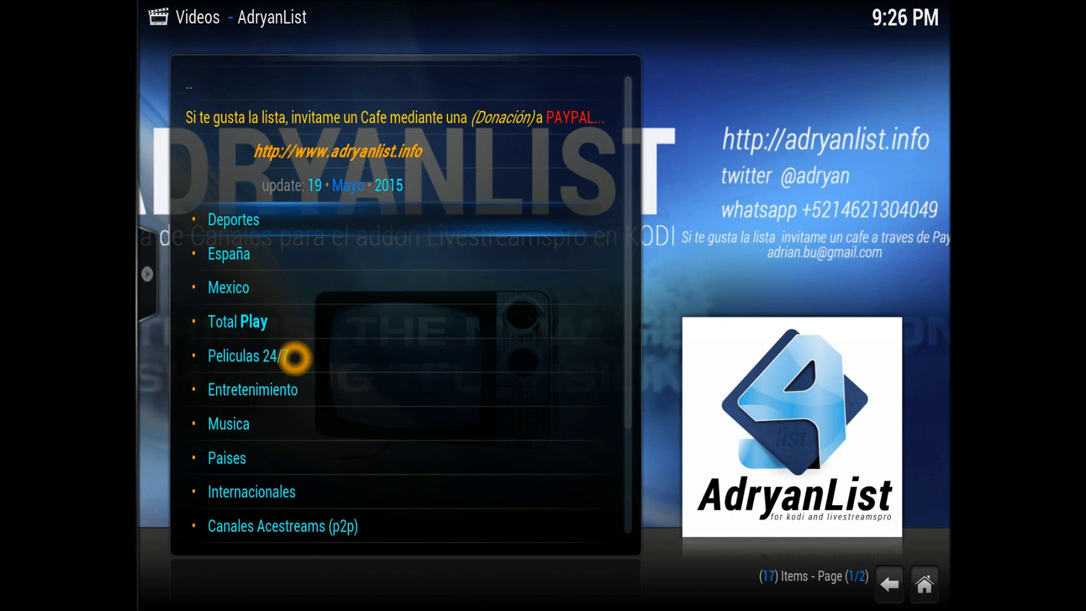
# Open Deportes and enter the Deportes USA-UK section
pyautogui.press('Return')
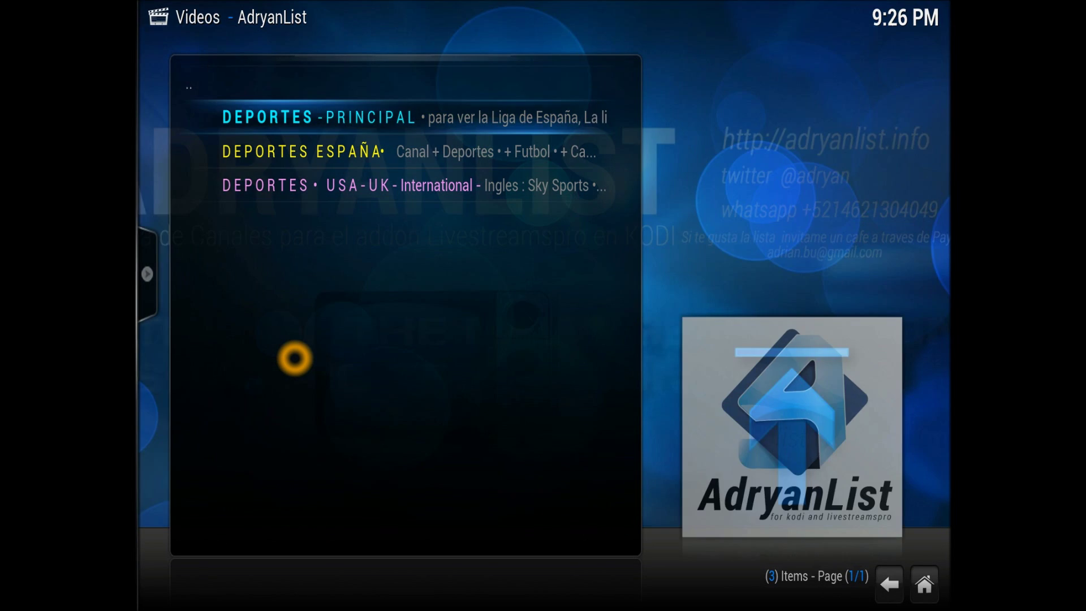
pyautogui.scroll(-1, 295, 357)
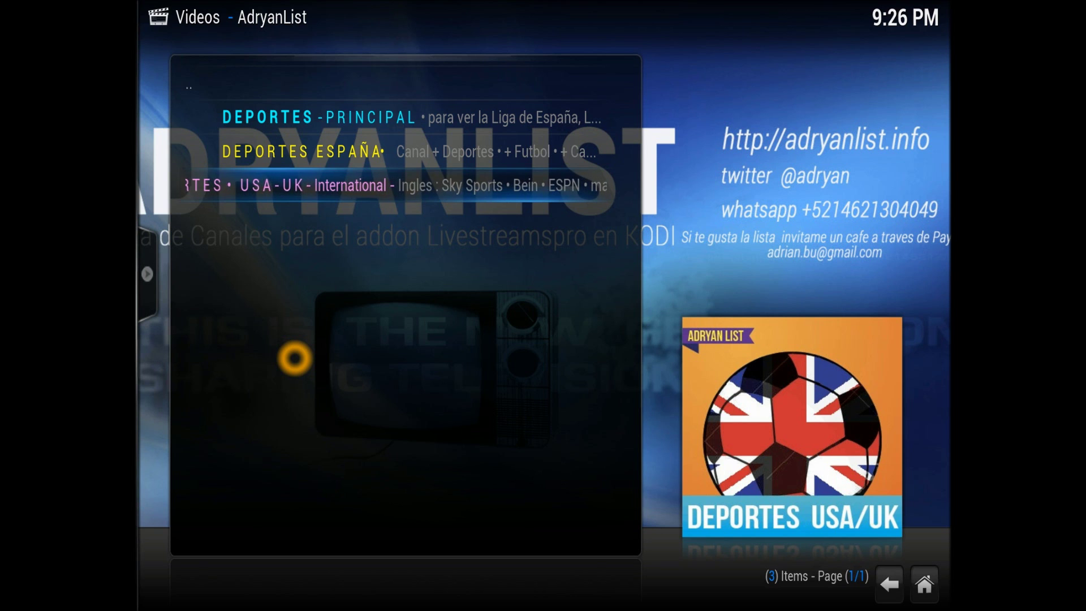
pyautogui.press('Return')
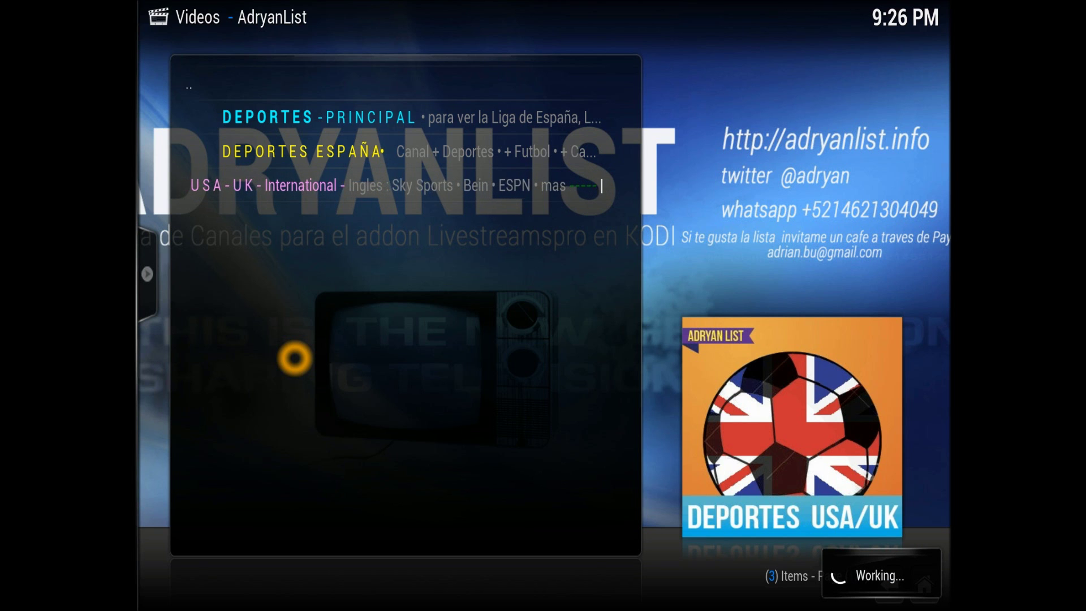
pyautogui.press('Down')
pyautogui.press('Down')
pyautogui.press('Down')
pyautogui.press('Down')
pyautogui.press('Down')
pyautogui.press('Down')
pyautogui.press('Down')
pyautogui.press('Down')
pyautogui.press('Down')
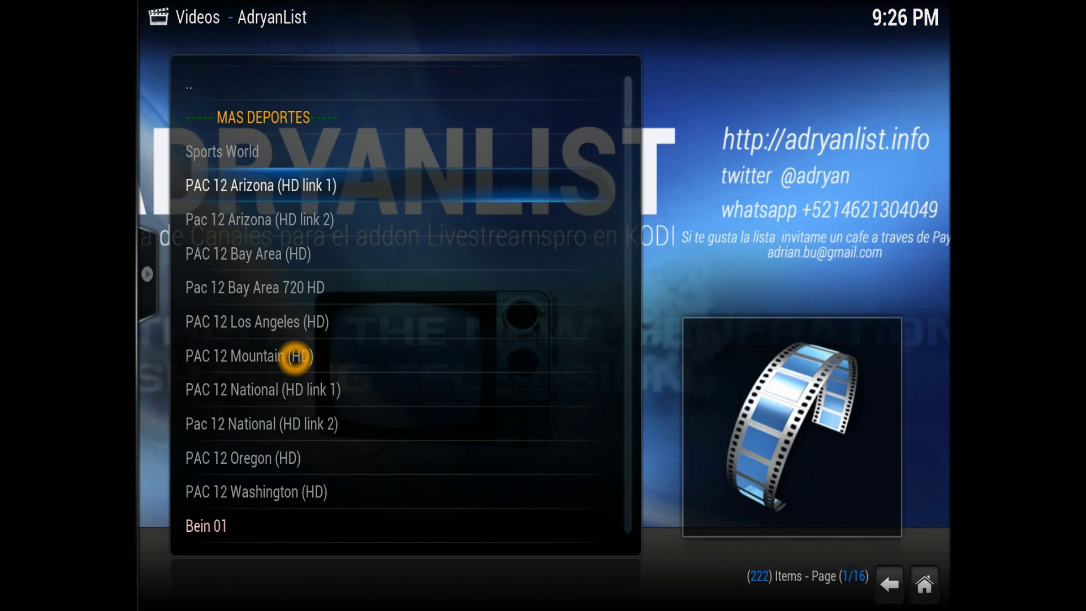
pyautogui.press('Down')
pyautogui.press('Down')
pyautogui.press('Down')
pyautogui.press('Down')
pyautogui.press('Down')
pyautogui.press('Down')
pyautogui.press('Down')
pyautogui.press('Down')
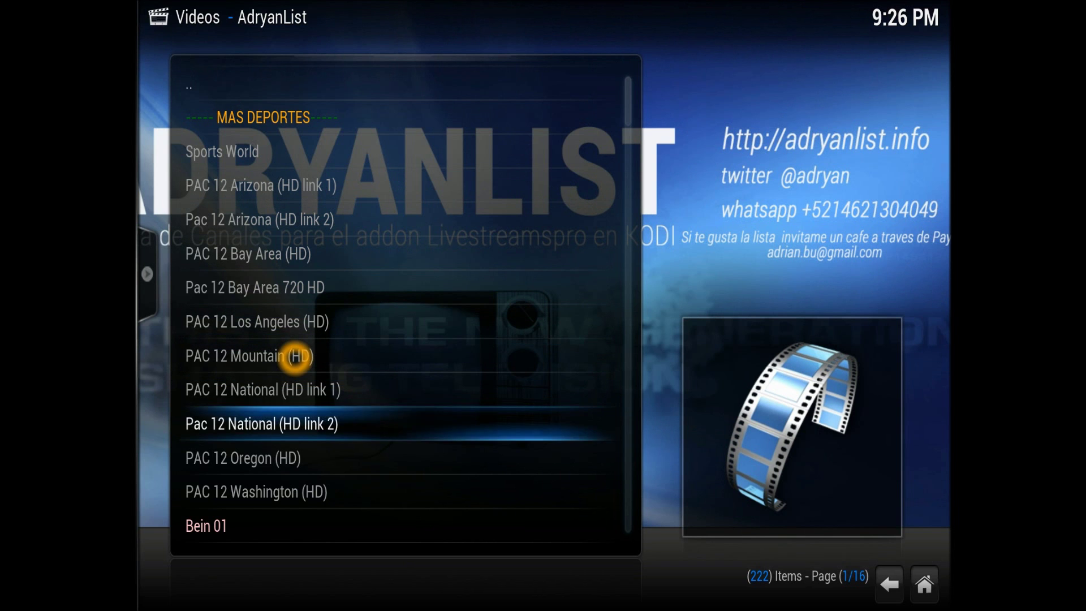
pyautogui.press('Down')
pyautogui.press('Down')
pyautogui.press('Down')
pyautogui.press('Down')
pyautogui.press('Down')
pyautogui.press('Down')
pyautogui.press('Down')
pyautogui.press('Down')
pyautogui.press('Down')
pyautogui.press('Down')
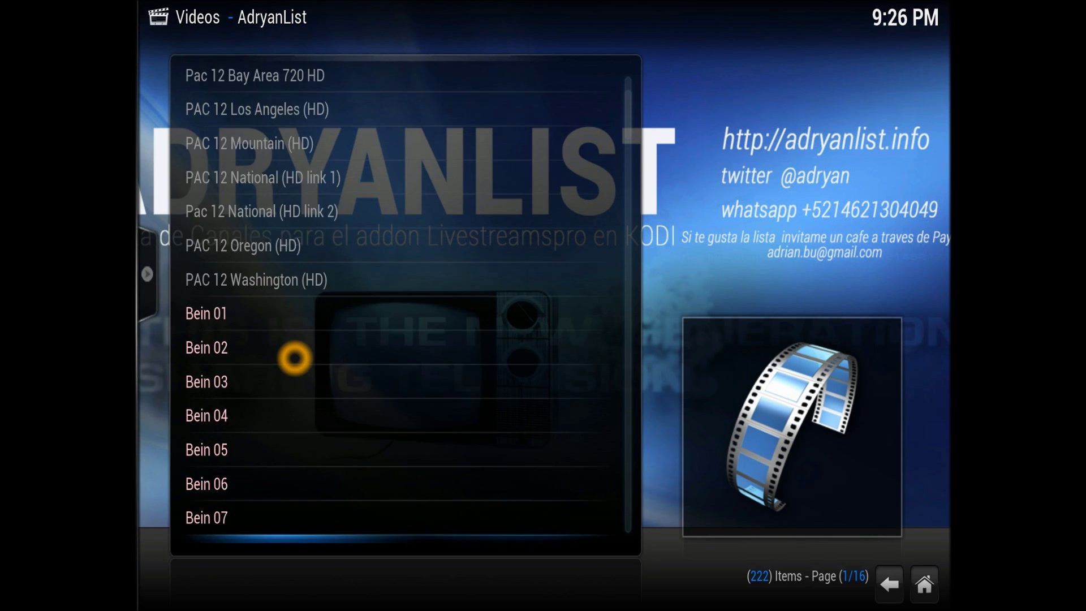
pyautogui.press('Down')
pyautogui.press('Down')
pyautogui.press('Down')
pyautogui.press('Down')
pyautogui.press('Down')
pyautogui.press('Down')
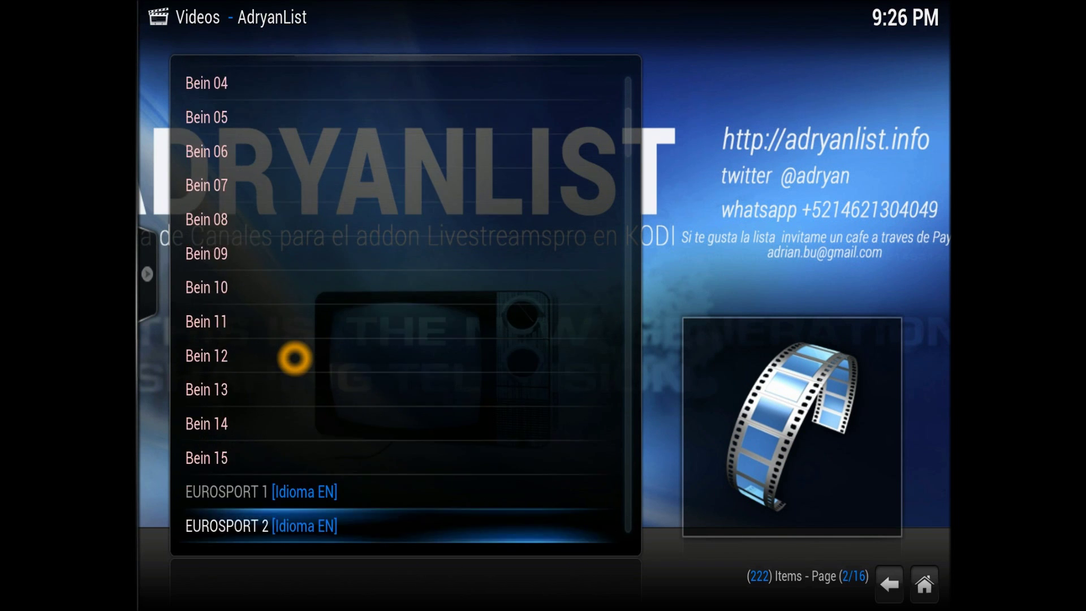
pyautogui.press('Down')
pyautogui.press('Up')
pyautogui.press('Up')
pyautogui.press('Up')
pyautogui.press('Up')
pyautogui.press('Up')
pyautogui.press('Up')
pyautogui.press('Up')
pyautogui.press('Up')
pyautogui.press('Up')
pyautogui.press('Up')
pyautogui.press('Up')
pyautogui.press('Up')
pyautogui.press('Up')
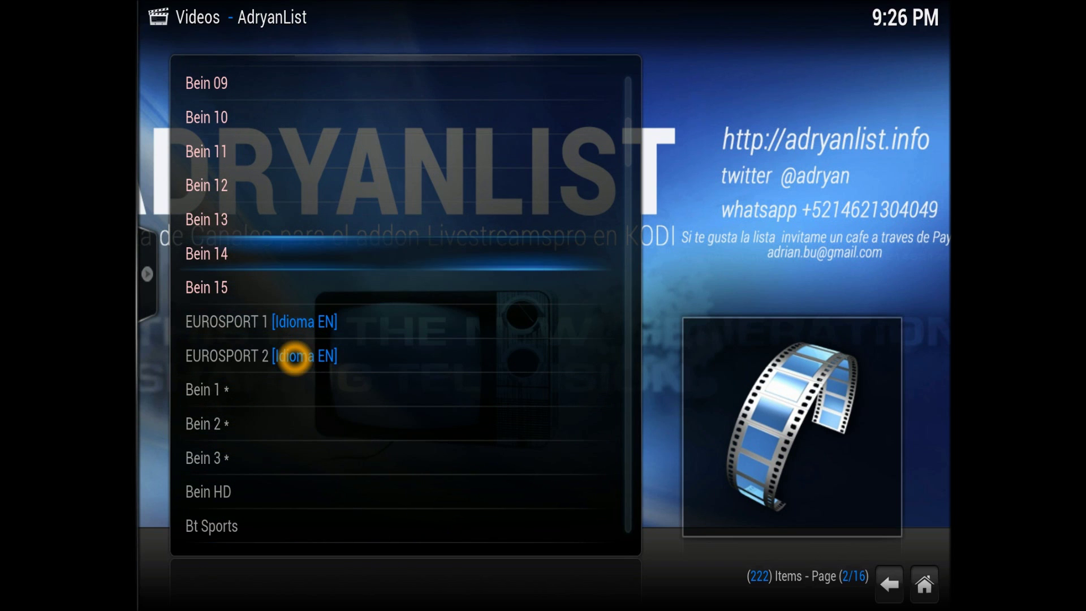
pyautogui.press('Up')
pyautogui.press('Up')
pyautogui.press('Up')
pyautogui.press('Up')
pyautogui.press('Up')
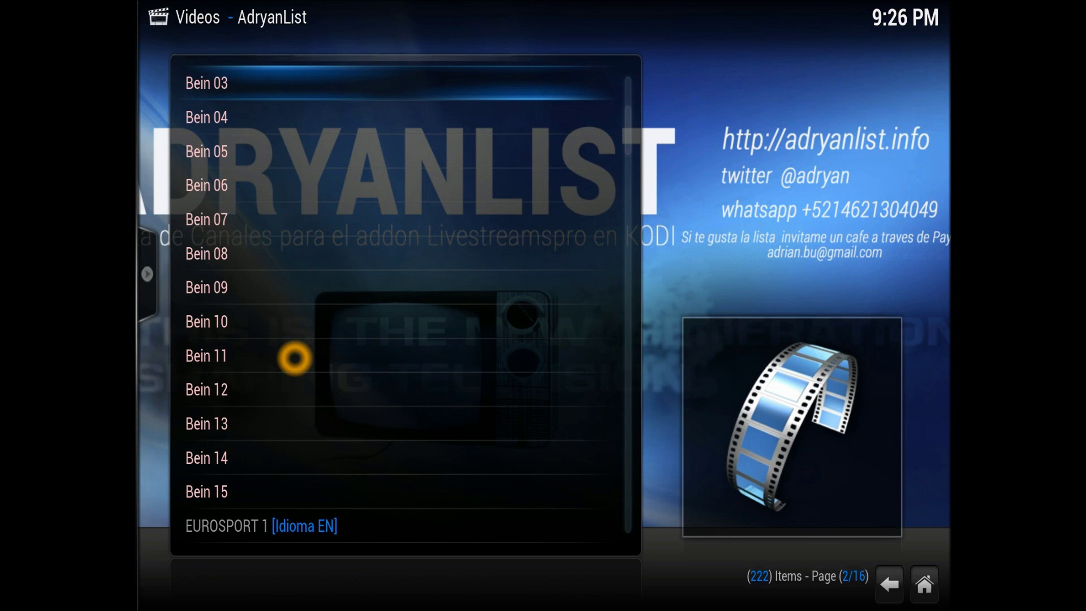
pyautogui.press('BackSpace')
pyautogui.press('BackSpace')
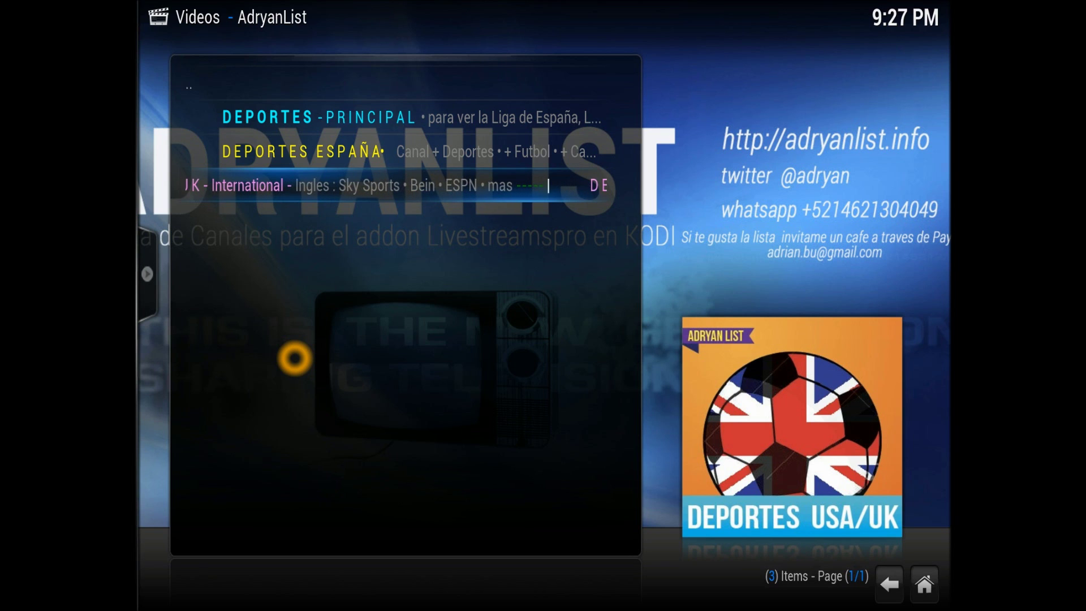
# Return to the AdryanList main menu and move down from España to Mexico
pyautogui.press('Return')
pyautogui.press('Down')
pyautogui.press('Down')
pyautogui.press('Down')
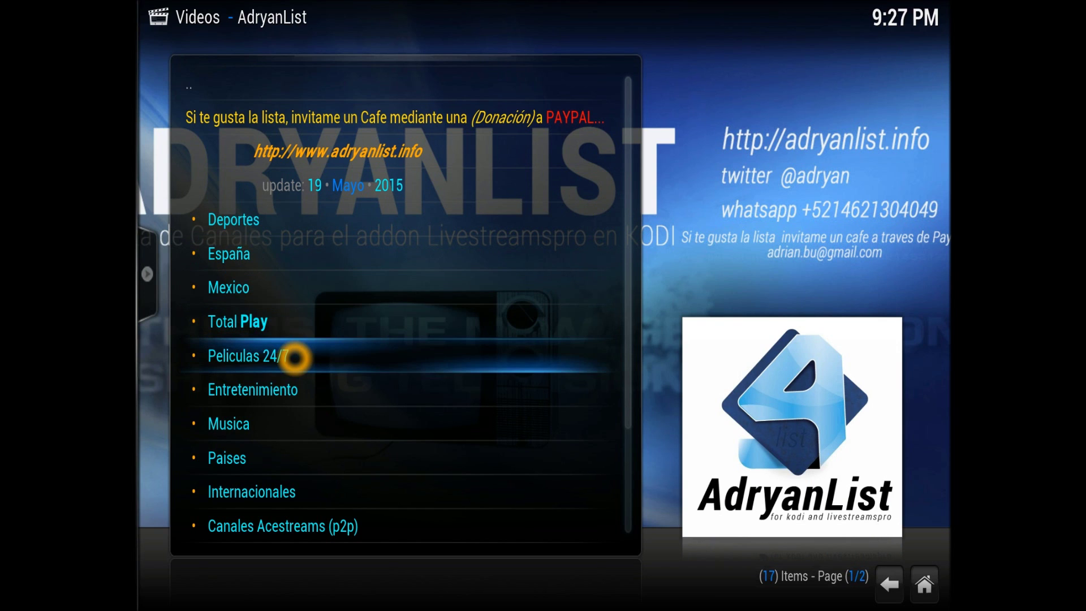